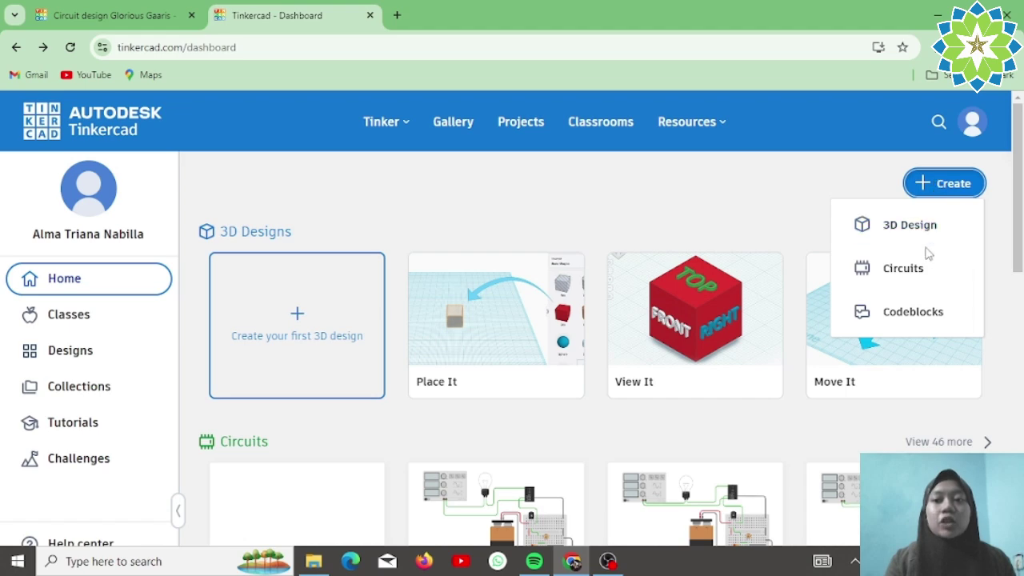
Create a new circuit design, list all components, search for "board" and place a Breadboard Mini in the workspace
{"action": "left_click", "coordinate": [924, 270]}
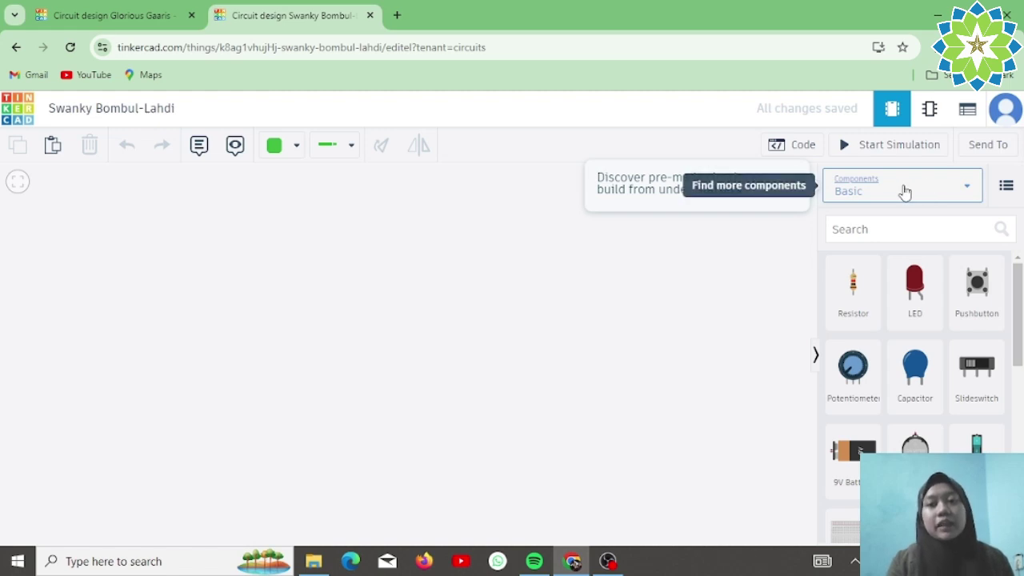
{"action": "left_click", "coordinate": [902, 191]}
{"action": "left_click", "coordinate": [888, 222]}
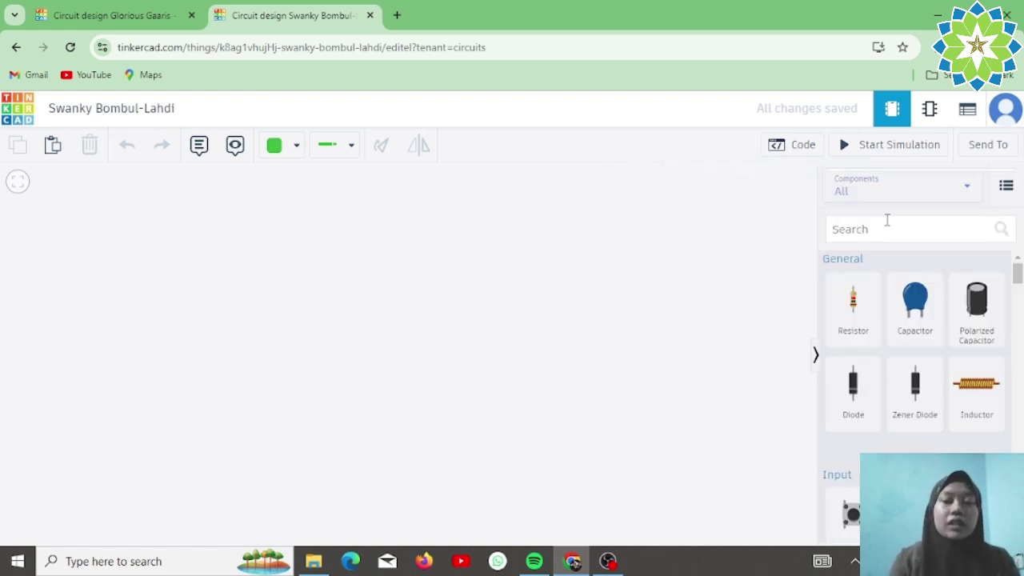
{"action": "left_click", "coordinate": [869, 232]}
{"action": "type", "text": "board"}
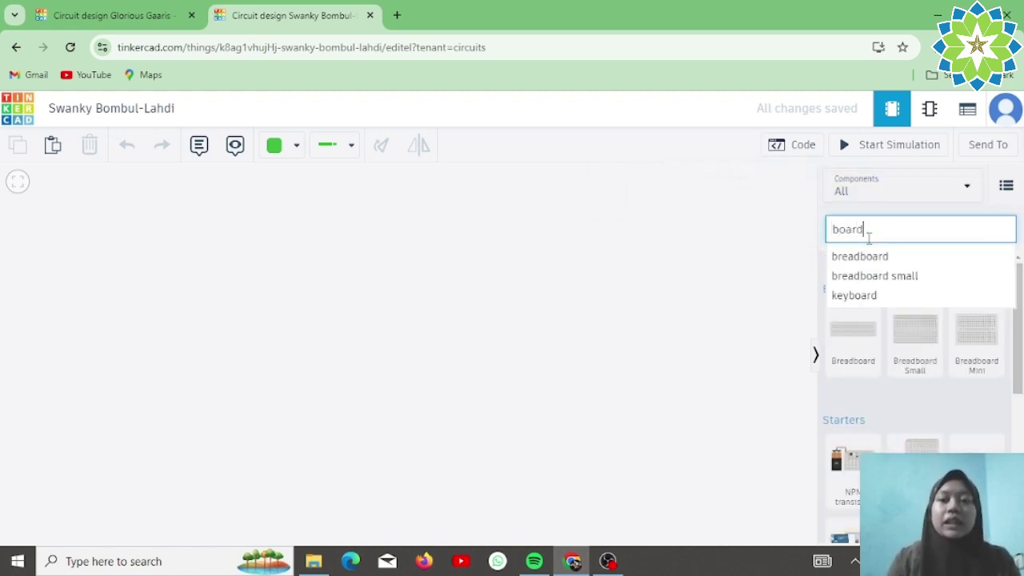
{"action": "left_click_drag", "start_coordinate": [975, 339], "coordinate": [502, 419]}
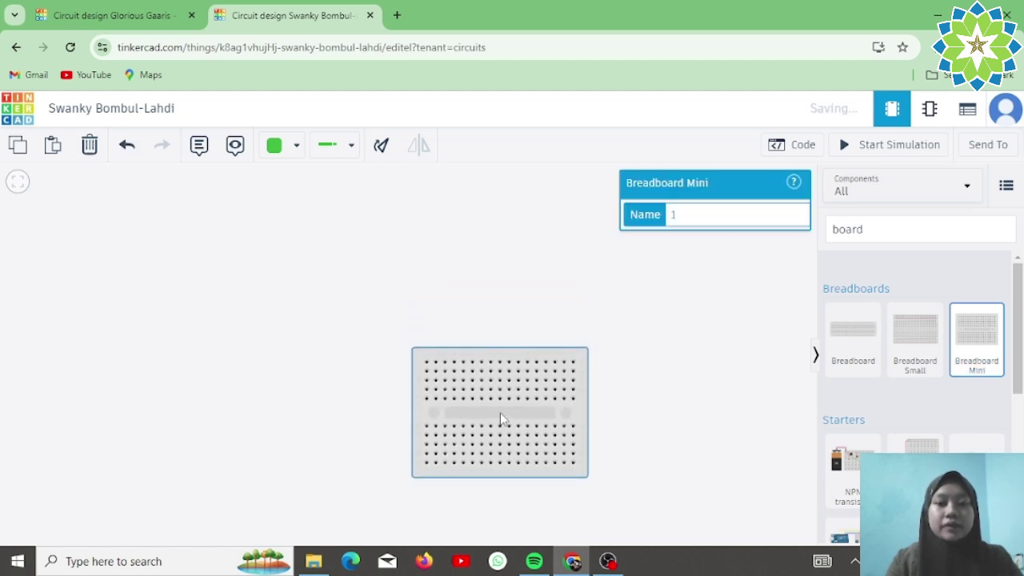
Search for "bat", add a 9V Battery beside the breadboard's left edge and rotate it upright with its terminals facing up
{"action": "double_click", "coordinate": [884, 236]}
{"action": "type", "text": "bat"}
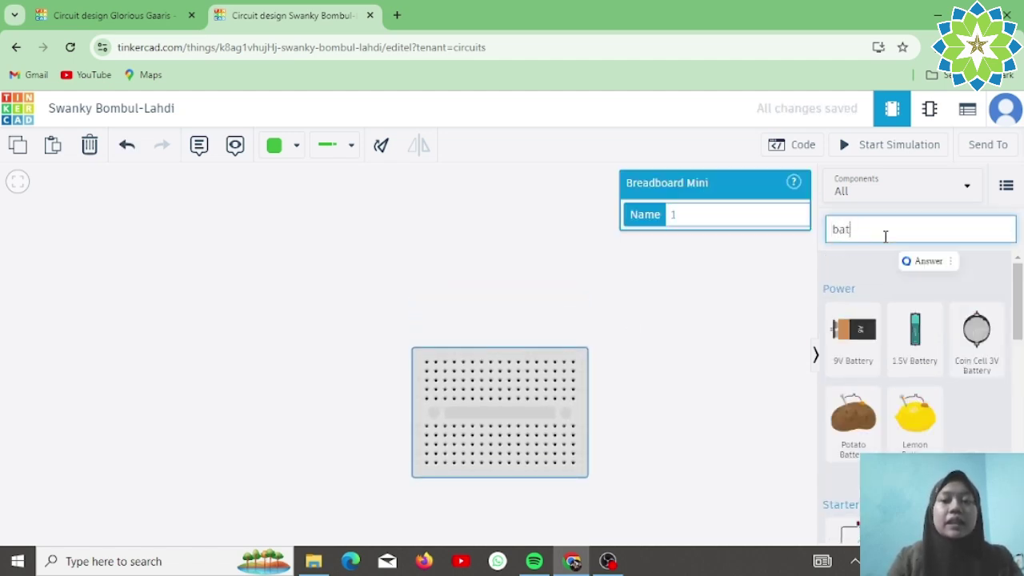
{"action": "left_click_drag", "start_coordinate": [852, 340], "coordinate": [171, 422]}
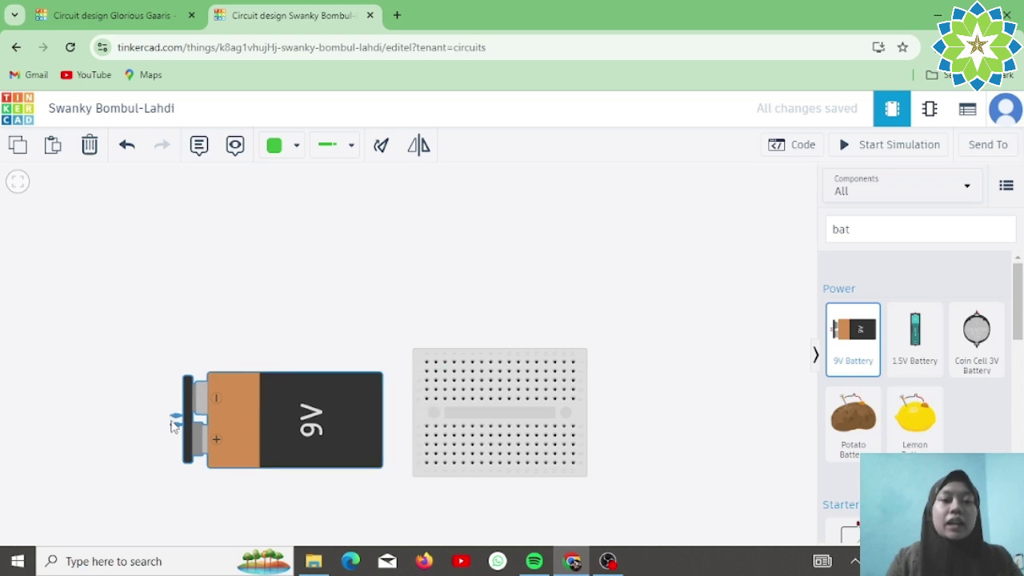
{"action": "left_click", "coordinate": [377, 147]}
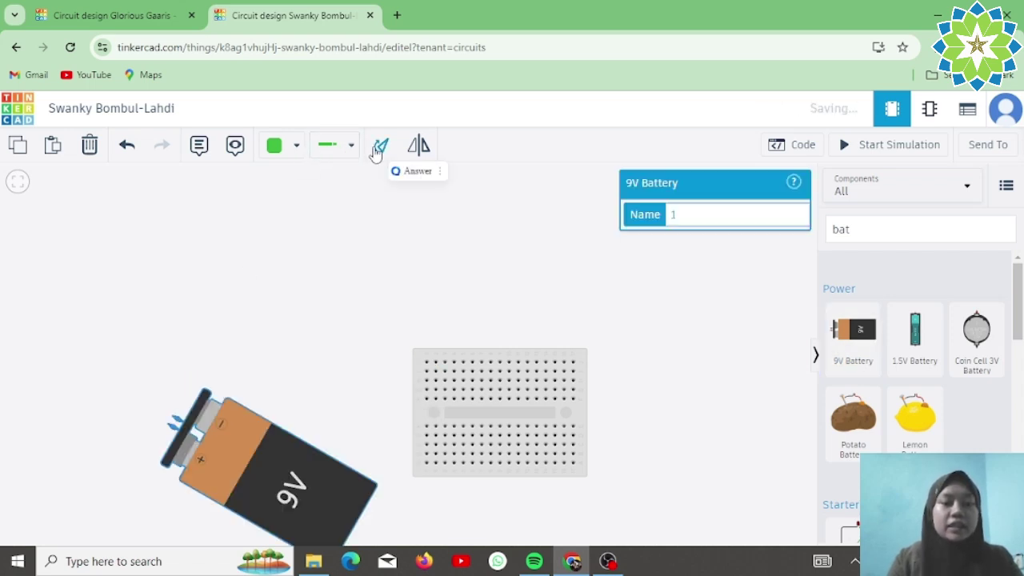
{"action": "left_click", "coordinate": [378, 147]}
{"action": "left_click", "coordinate": [377, 148]}
{"action": "left_click_drag", "start_coordinate": [172, 504], "coordinate": [321, 453]}
Search for a photoresistor and place it near the middle of the breadboard's lower half
{"action": "left_click", "coordinate": [868, 228]}
{"action": "key", "text": "BackSpace"}
{"action": "key", "text": "BackSpace"}
{"action": "key", "text": "BackSpace"}
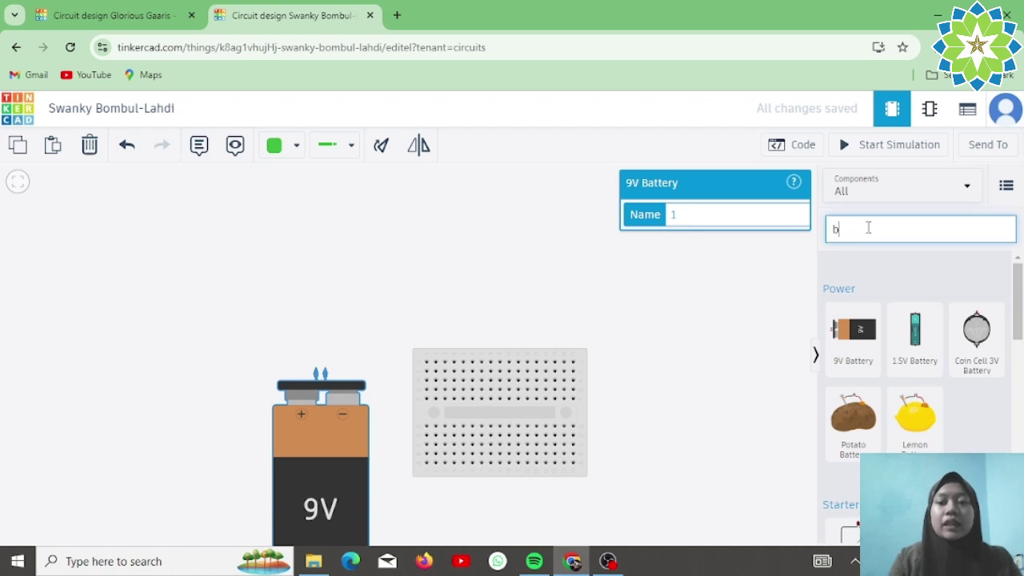
{"action": "type", "text": "ph"}
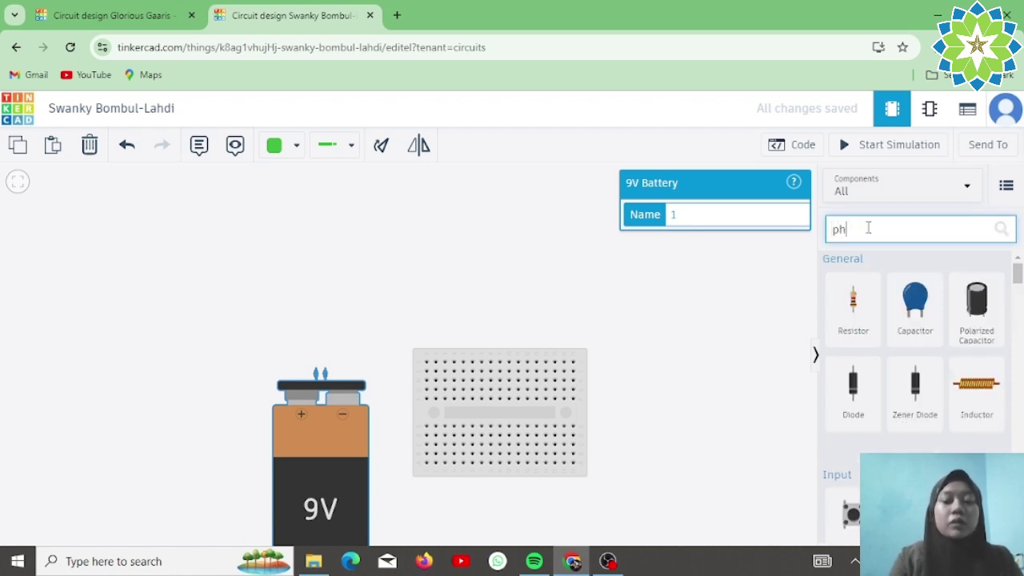
{"action": "type", "text": "ot"}
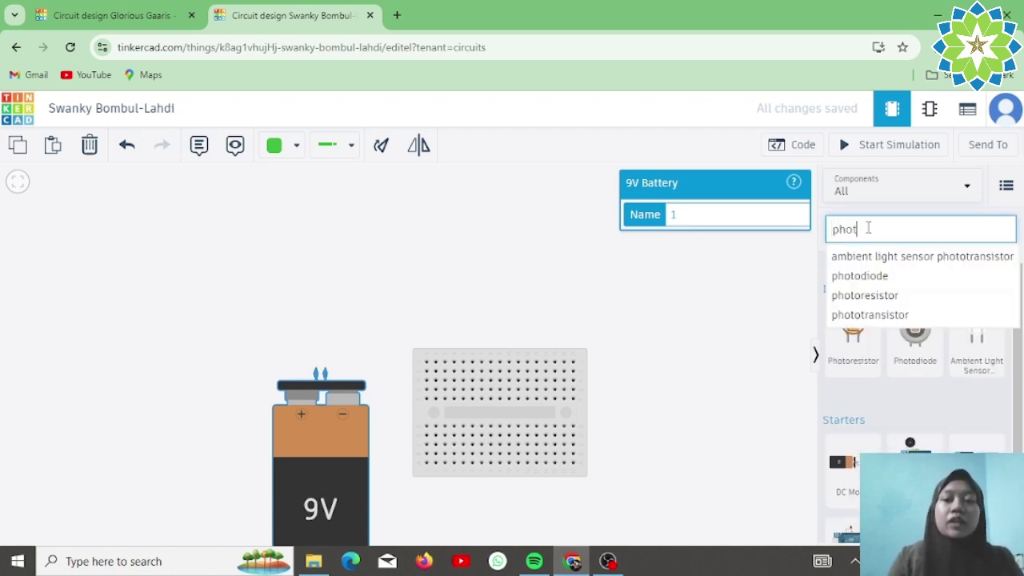
{"action": "left_click", "coordinate": [867, 296]}
{"action": "left_click_drag", "start_coordinate": [852, 332], "coordinate": [509, 450]}
Search for "resist", add a resistor, rotate it horizontal and seat it in the left part of the breadboard's bottom row
{"action": "left_click", "coordinate": [906, 229]}
{"action": "key", "text": "ctrl+a"}
{"action": "key", "text": "BackSpace"}
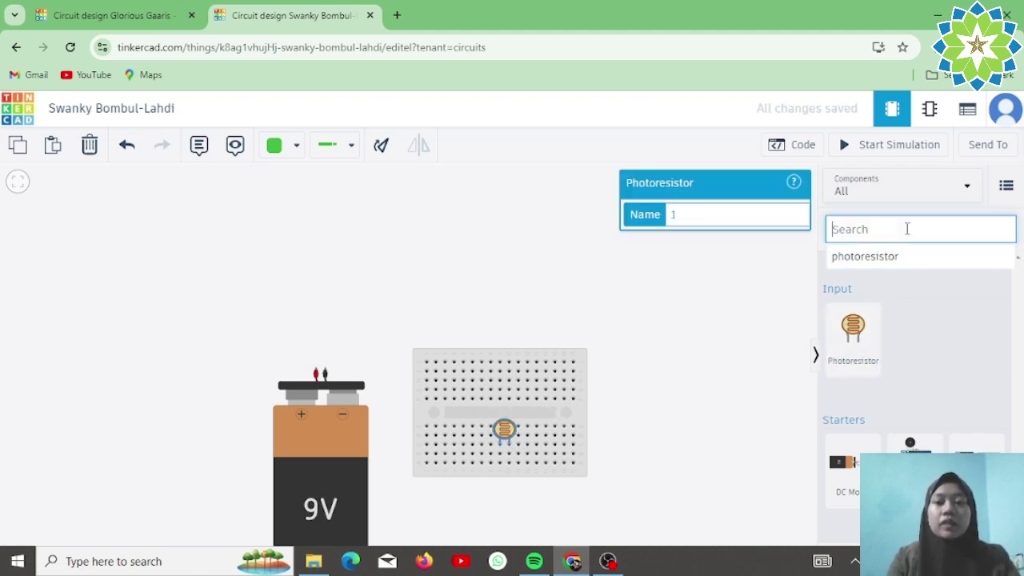
{"action": "type", "text": "resist"}
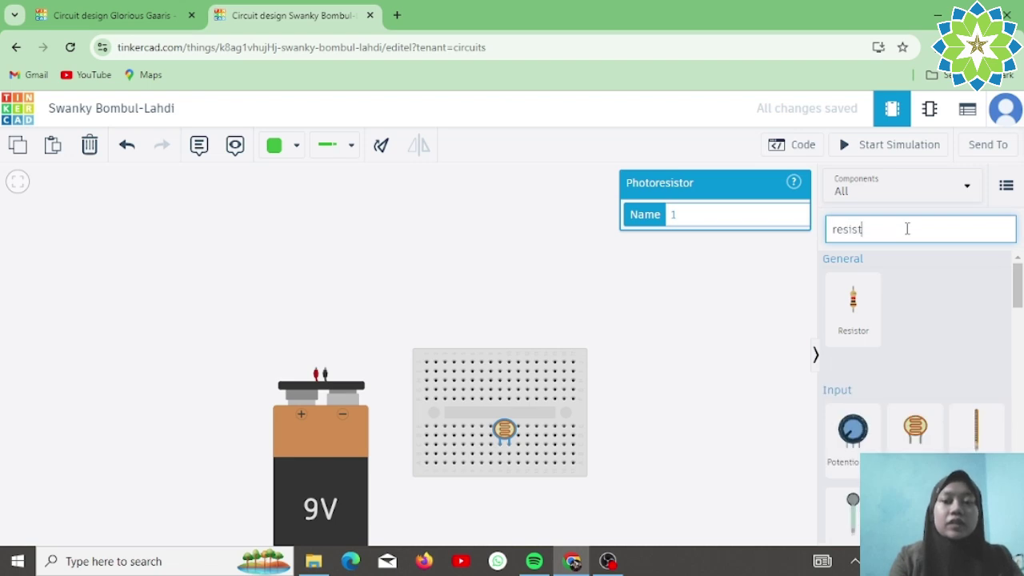
{"action": "left_click_drag", "start_coordinate": [860, 332], "coordinate": [426, 456]}
{"action": "left_click", "coordinate": [381, 146]}
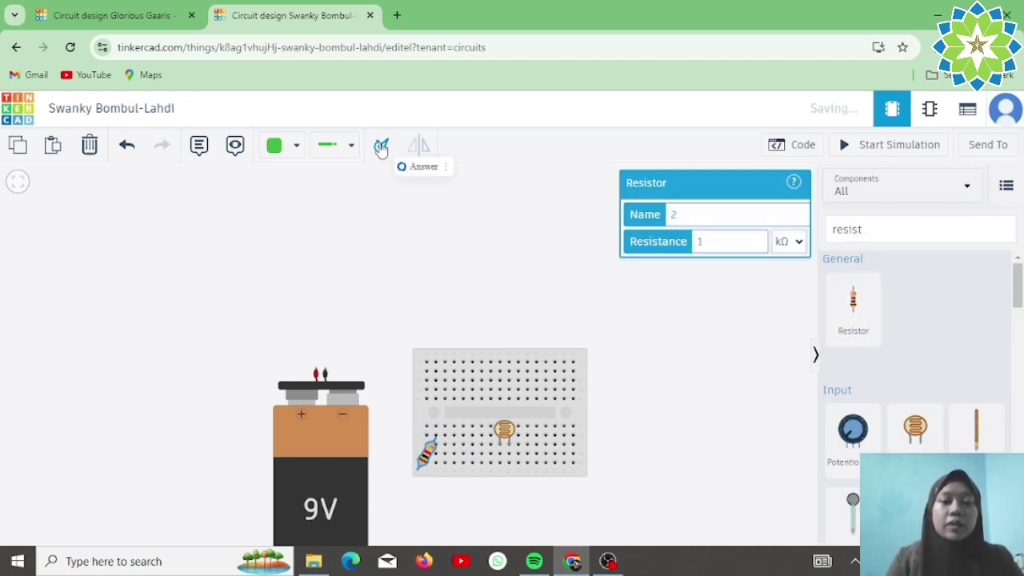
{"action": "left_click_drag", "start_coordinate": [435, 454], "coordinate": [463, 464]}
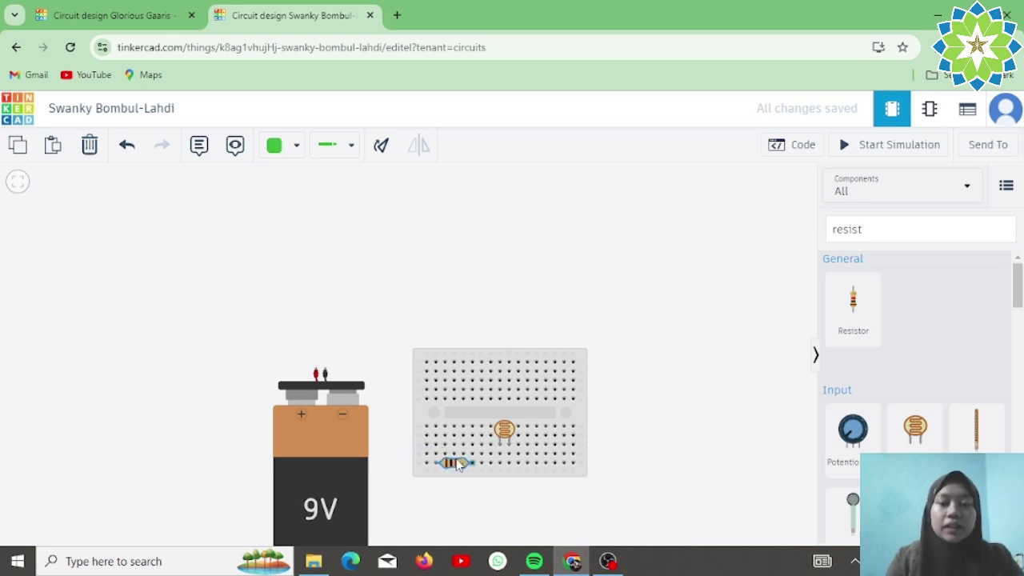
Search for "trans" and place an NPN Transistor at the upper-left corner of the breadboard
{"action": "left_click", "coordinate": [873, 232]}
{"action": "key", "text": "BackSpace"}
{"action": "key", "text": "BackSpace"}
{"action": "key", "text": "BackSpace"}
{"action": "key", "text": "BackSpace"}
{"action": "key", "text": "BackSpace"}
{"action": "key", "text": "BackSpace"}
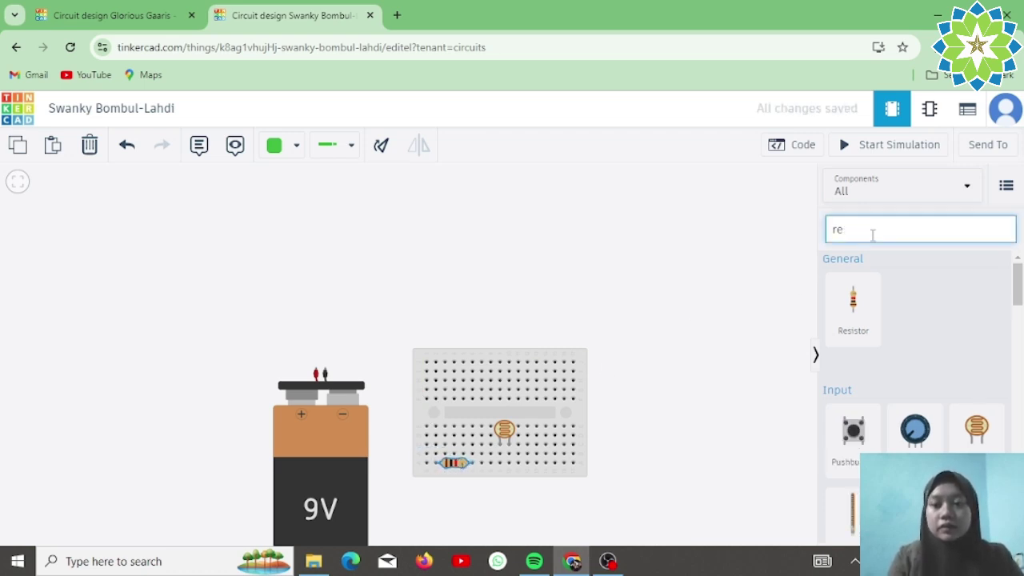
{"action": "type", "text": "trans"}
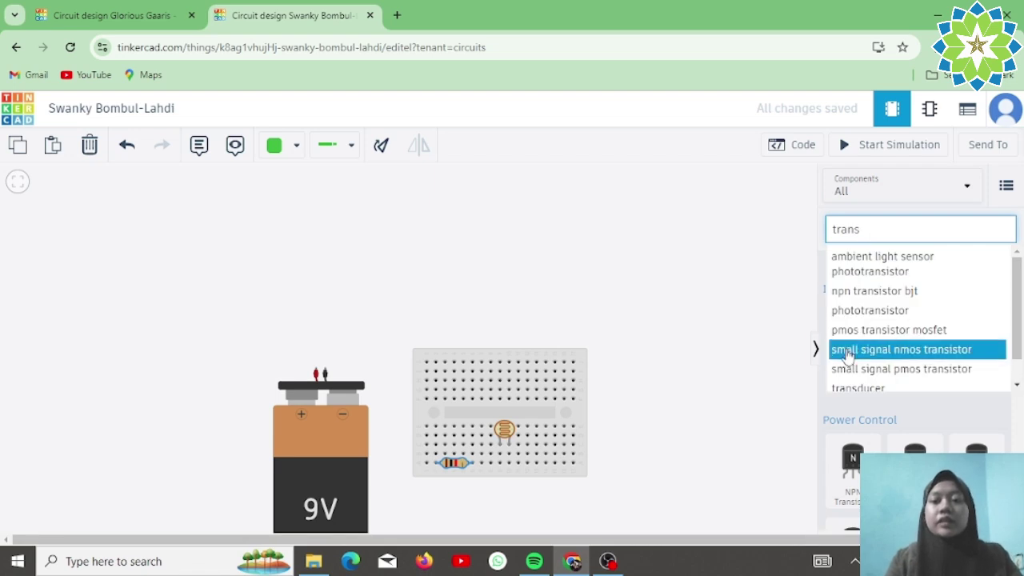
{"action": "left_click_drag", "start_coordinate": [854, 463], "coordinate": [444, 364]}
{"action": "left_click", "coordinate": [569, 274]}
Search for "relay", add a Relay SPDT, rotate it to stand vertically and position it above the transistor
{"action": "left_click", "coordinate": [937, 240]}
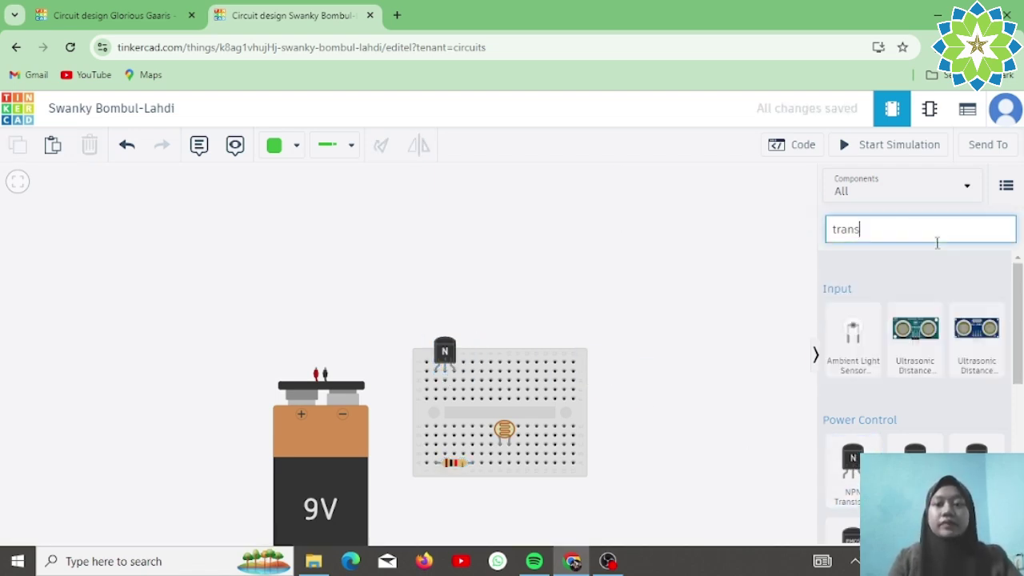
{"action": "type", "text": "relay"}
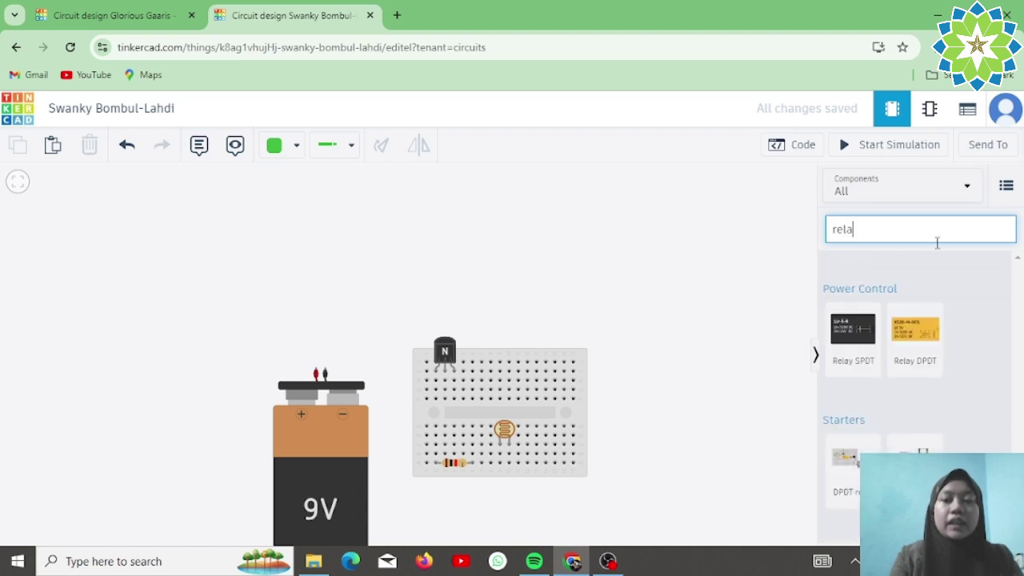
{"action": "left_click_drag", "start_coordinate": [863, 365], "coordinate": [464, 281]}
{"action": "left_click", "coordinate": [382, 145]}
{"action": "left_click", "coordinate": [382, 146]}
{"action": "left_click", "coordinate": [382, 146]}
{"action": "left_click", "coordinate": [382, 146]}
{"action": "left_click", "coordinate": [382, 145]}
{"action": "left_click_drag", "start_coordinate": [462, 280], "coordinate": [461, 248]}
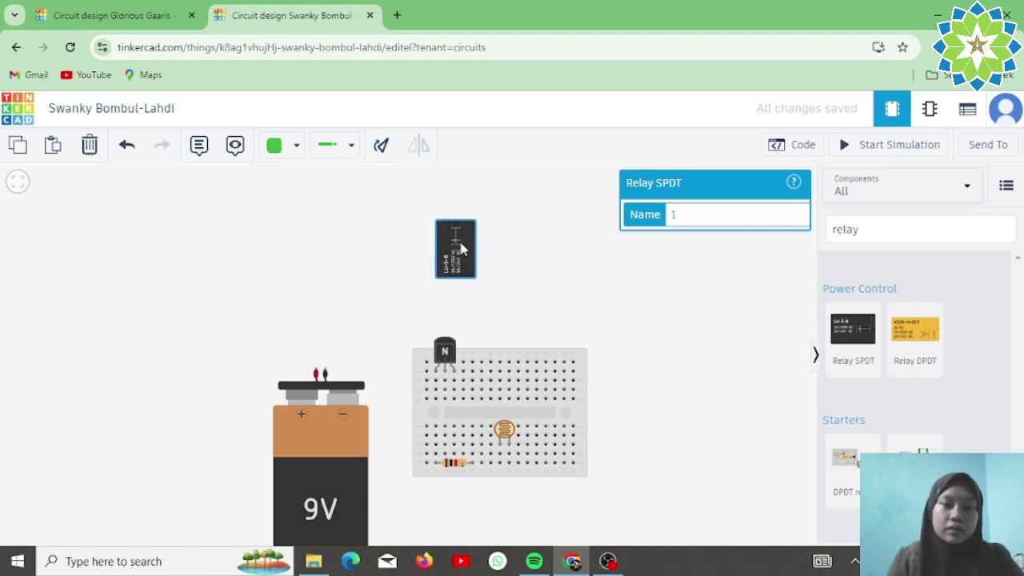
Search for a light bulb and place it above the battery
{"action": "double_click", "coordinate": [877, 231]}
{"action": "key", "text": "BackSpace"}
{"action": "type", "text": "bul"}
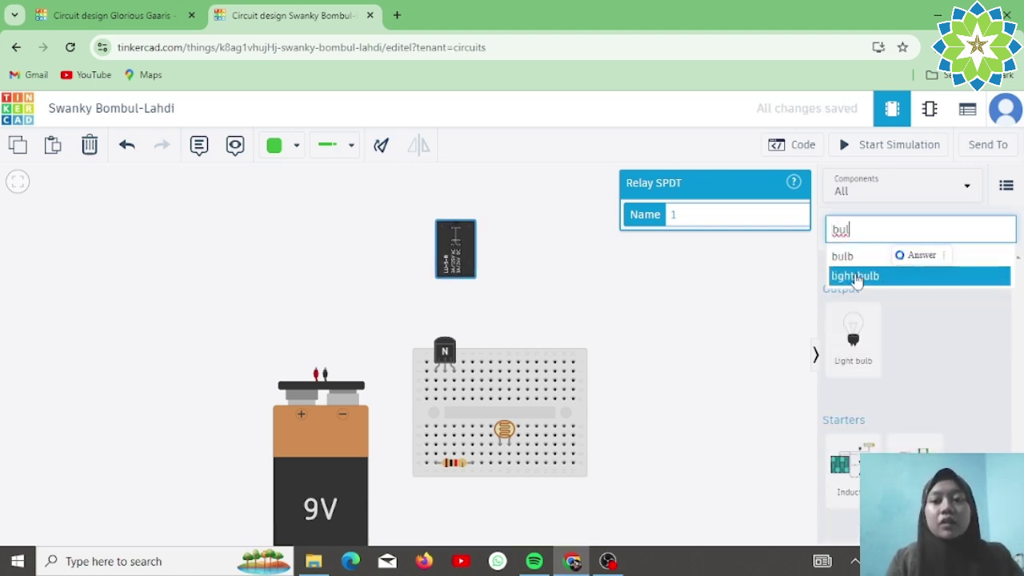
{"action": "left_click", "coordinate": [855, 276]}
{"action": "left_click_drag", "start_coordinate": [857, 343], "coordinate": [284, 290]}
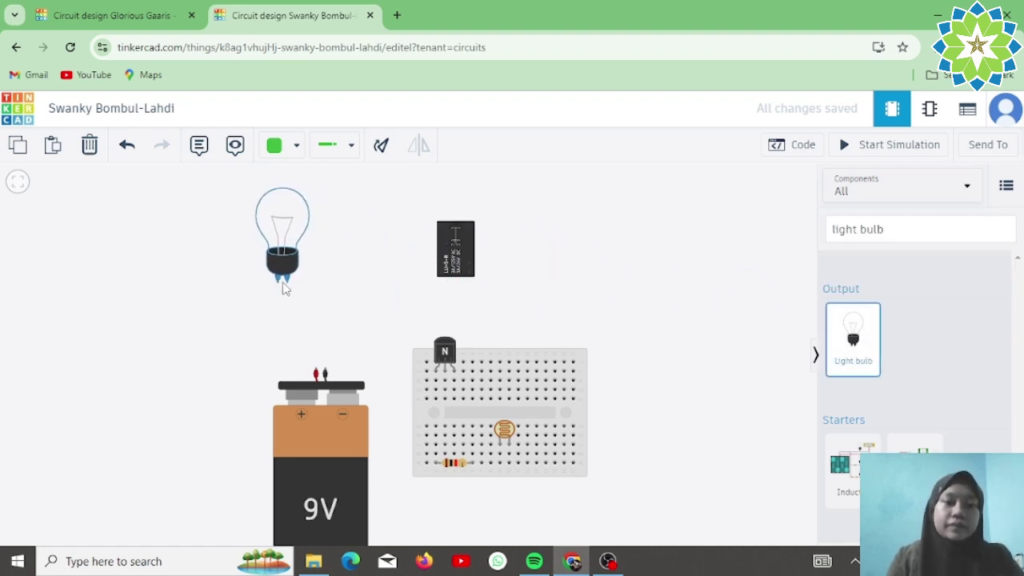
Search for "fun" and place a Function Generator to the left of the light bulb
{"action": "double_click", "coordinate": [872, 230]}
{"action": "key", "text": "BackSpace"}
{"action": "key", "text": "BackSpace"}
{"action": "key", "text": "BackSpace"}
{"action": "key", "text": "BackSpace"}
{"action": "key", "text": "BackSpace"}
{"action": "key", "text": "BackSpace"}
{"action": "key", "text": "BackSpace"}
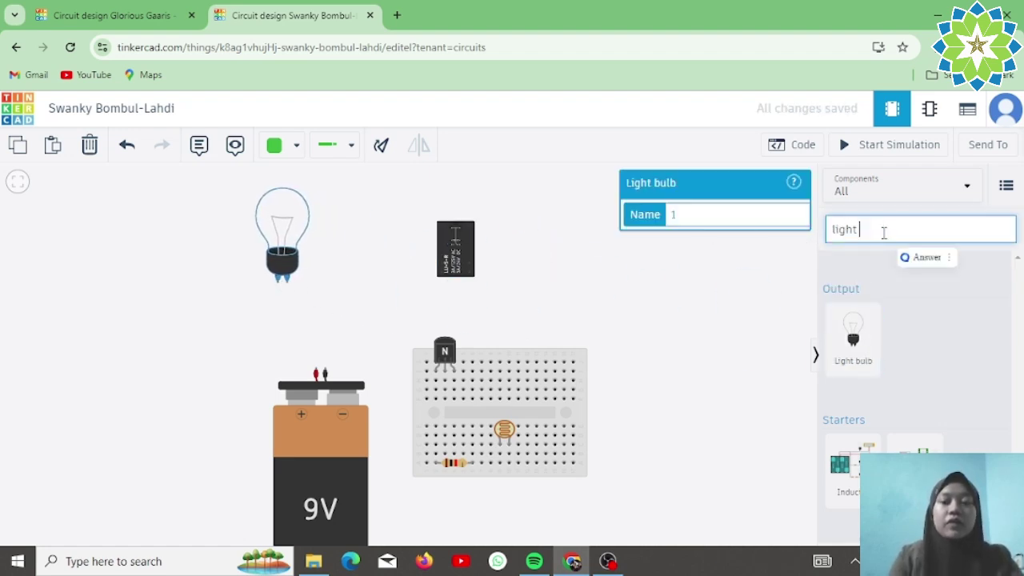
{"action": "type", "text": "fun"}
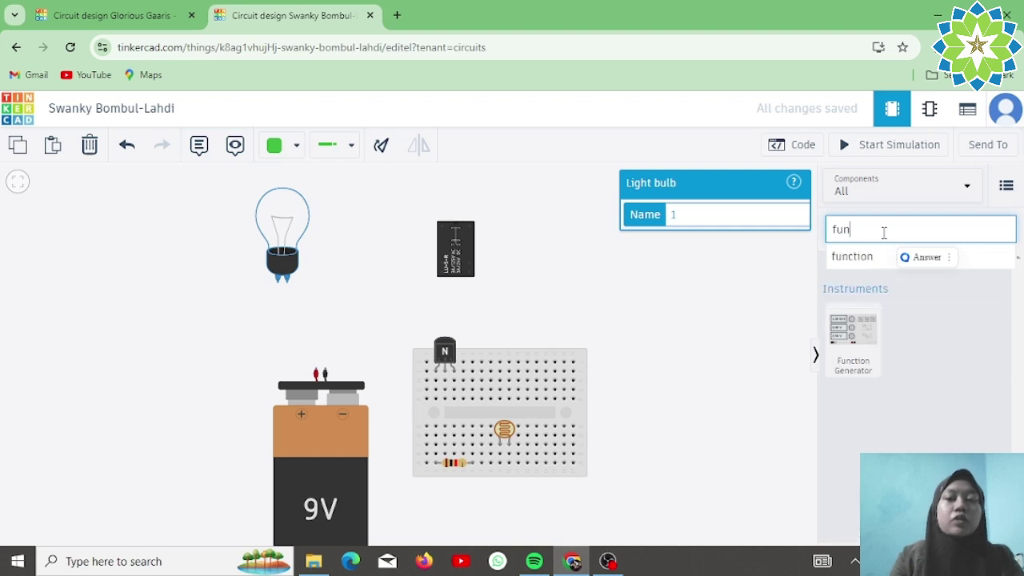
{"action": "left_click_drag", "start_coordinate": [852, 340], "coordinate": [101, 291]}
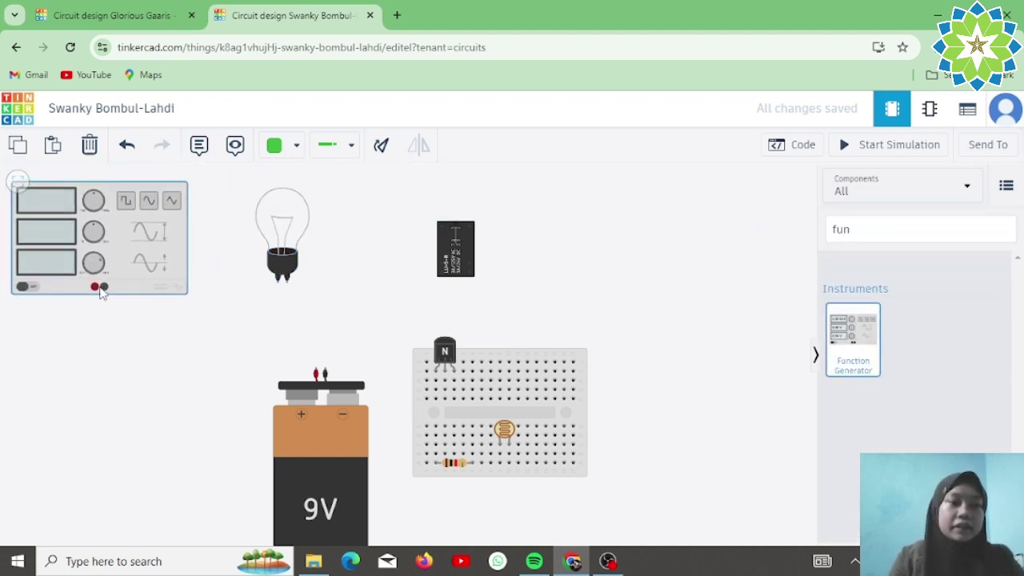
Shift the light bulb slightly right and the function generator slightly up to space out the layout
{"action": "left_click_drag", "start_coordinate": [542, 272], "coordinate": [602, 291]}
{"action": "left_click_drag", "start_coordinate": [351, 260], "coordinate": [377, 262]}
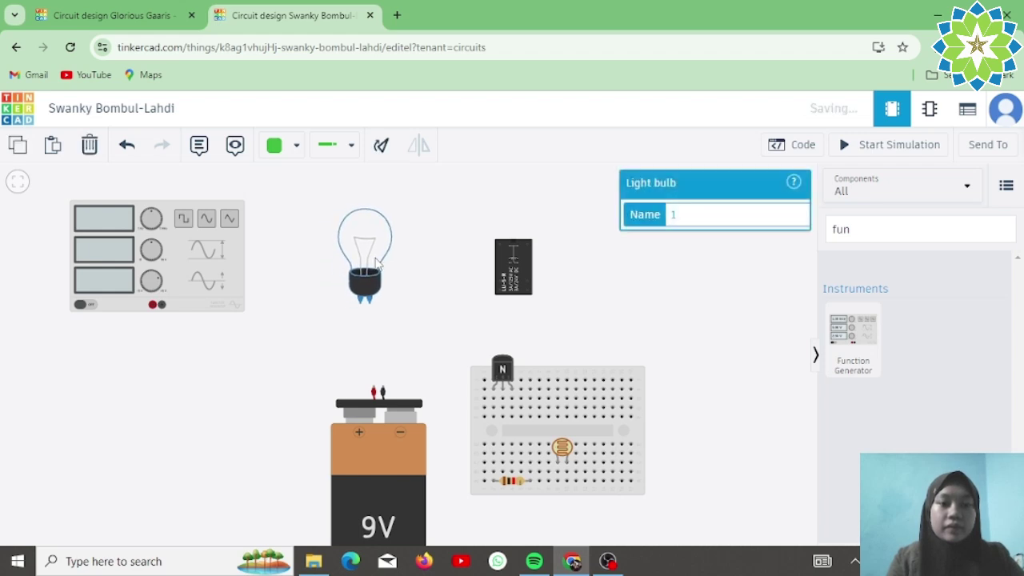
{"action": "left_click_drag", "start_coordinate": [219, 256], "coordinate": [223, 243]}
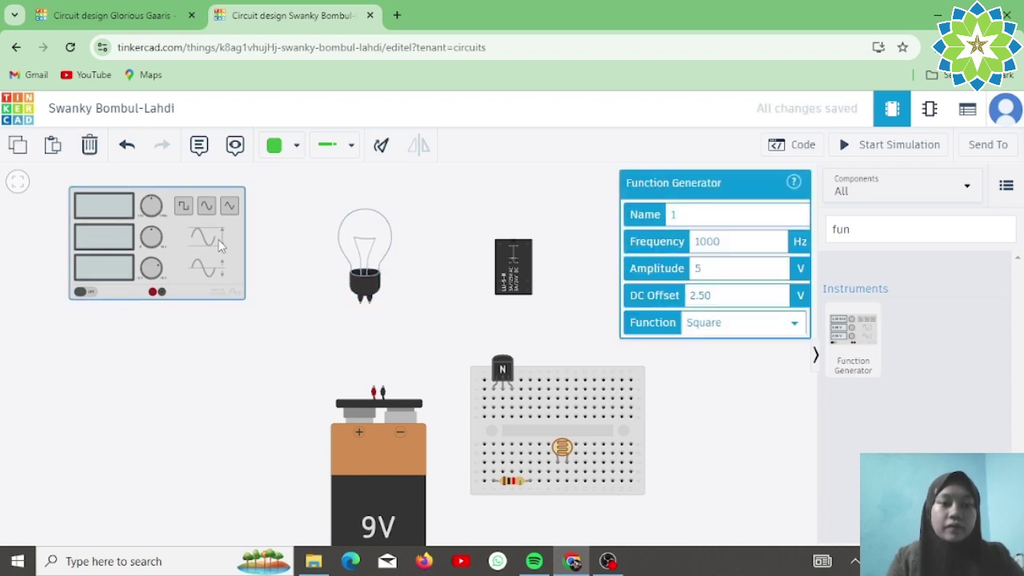
{"action": "left_click", "coordinate": [476, 189]}
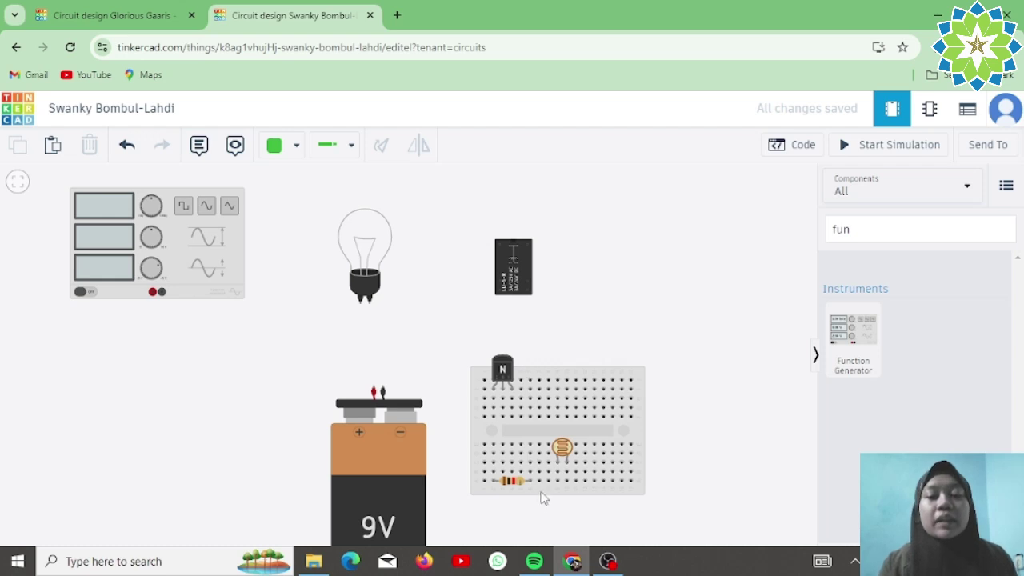
Check the resistor's resistance, and set the function generator to 60 Hz frequency, 220 V amplitude and a Sine function
{"action": "left_click", "coordinate": [513, 481]}
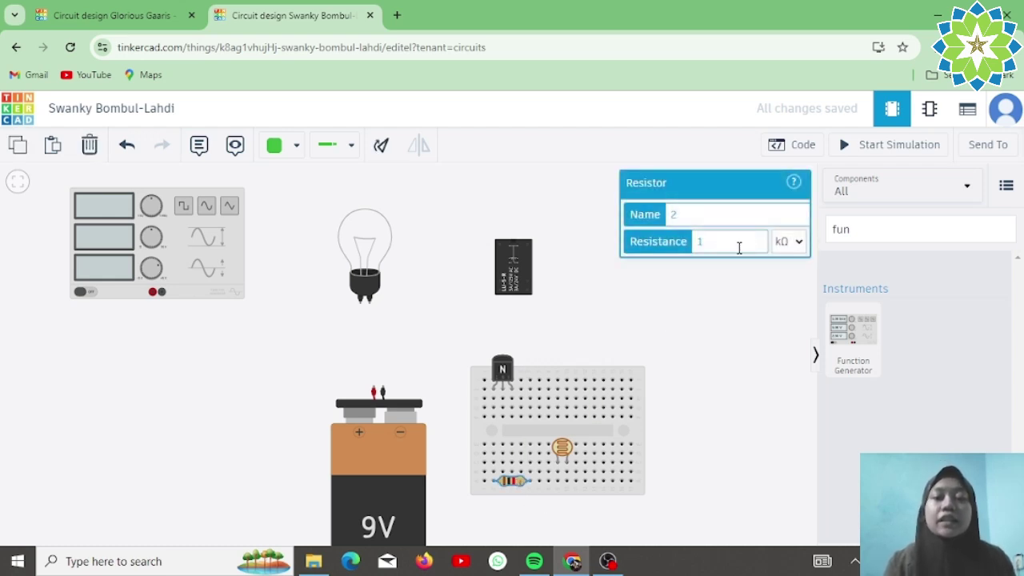
{"action": "left_click", "coordinate": [715, 341]}
{"action": "left_click", "coordinate": [230, 261]}
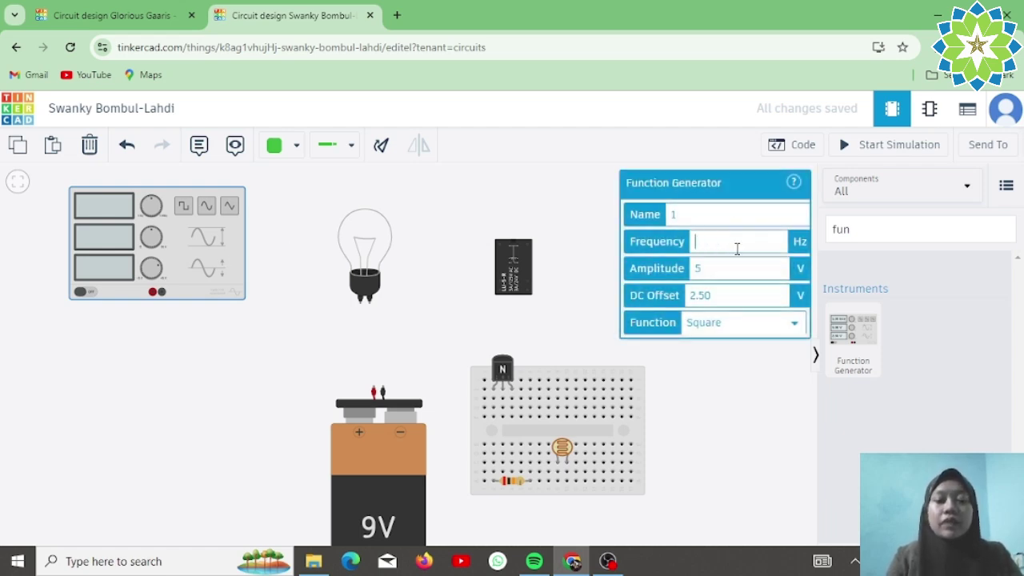
{"action": "left_click", "coordinate": [726, 269]}
{"action": "key", "text": "BackSpace"}
{"action": "left_click", "coordinate": [717, 324]}
{"action": "left_click", "coordinate": [717, 369]}
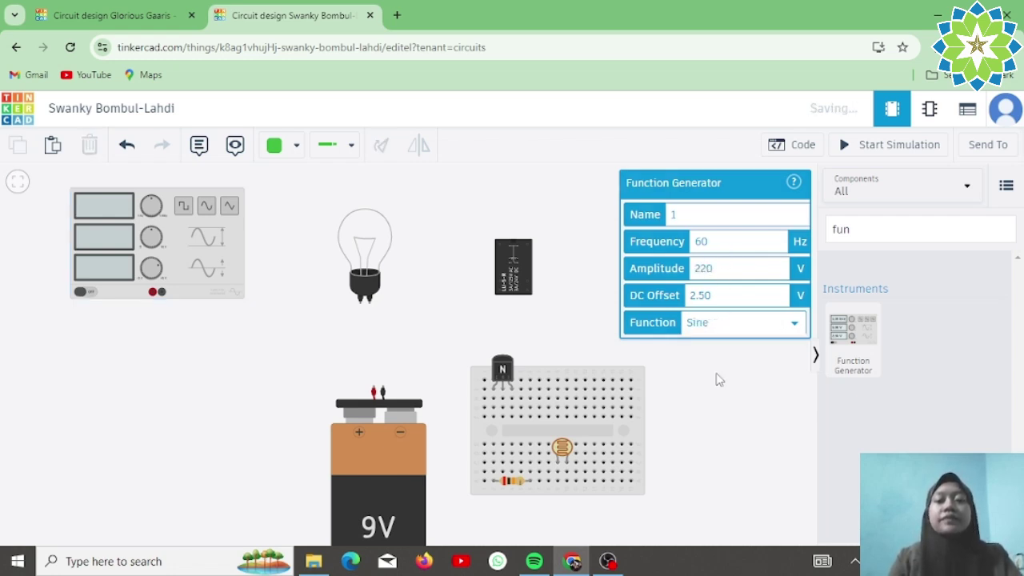
{"action": "left_click", "coordinate": [717, 380]}
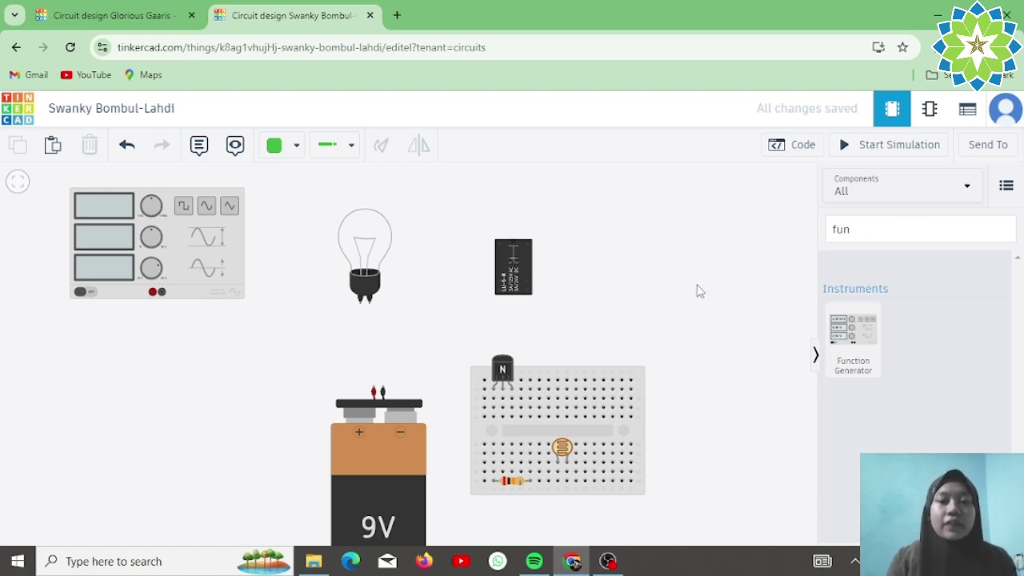
Set the wire colour to red and bridge the breadboard's centre gap from the resistor's left-leg column to the transistor's left-leg column
{"action": "left_click", "coordinate": [297, 152]}
{"action": "left_click", "coordinate": [312, 230]}
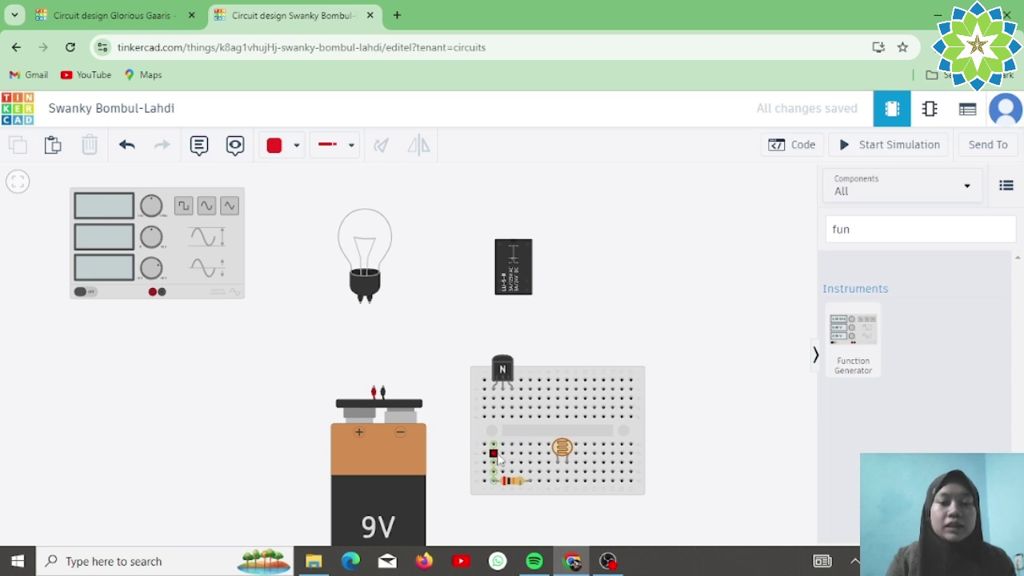
{"action": "left_click", "coordinate": [494, 444]}
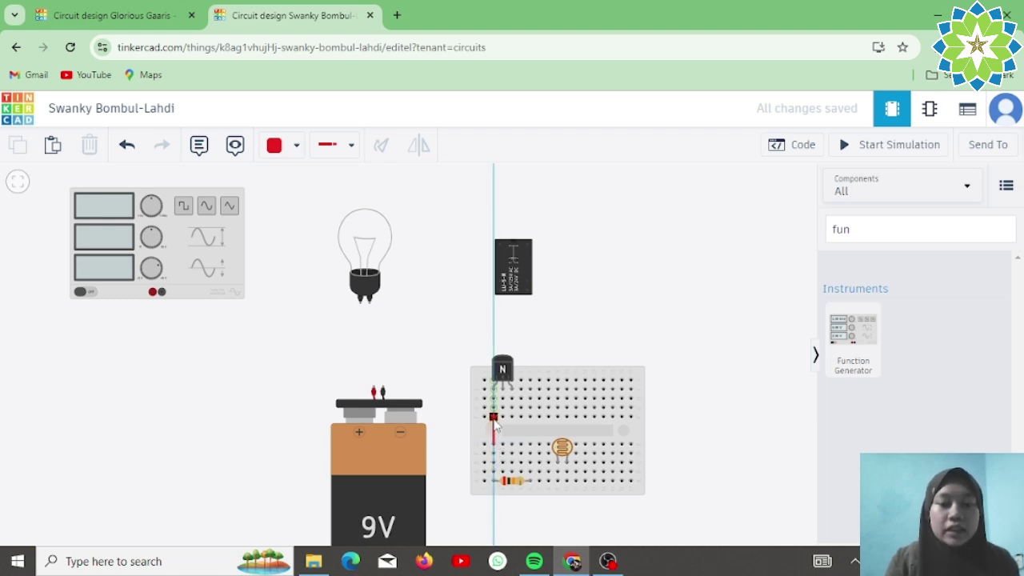
{"action": "left_click", "coordinate": [493, 416]}
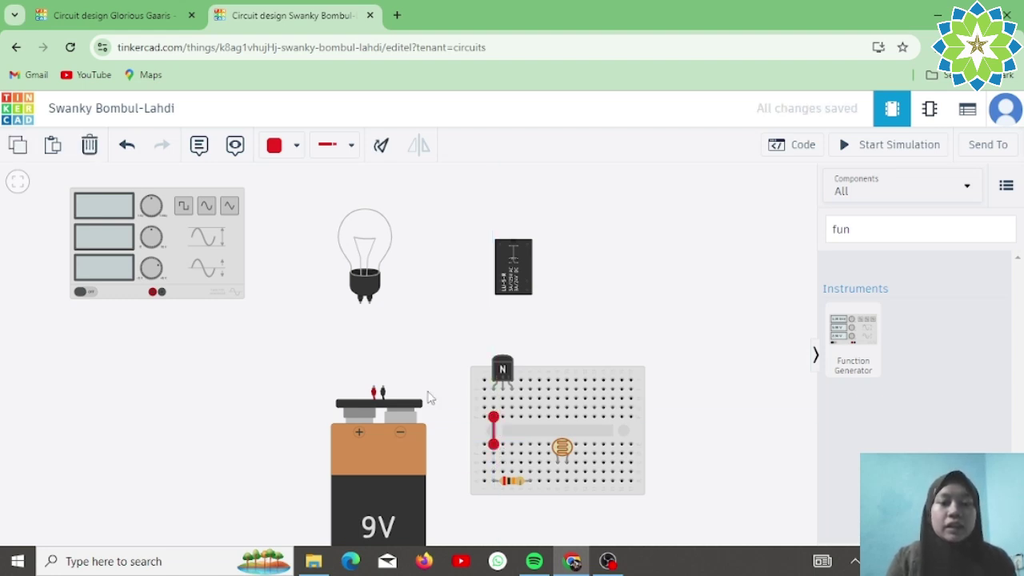
Run a red wire from the 9V battery's positive terminal to the transistor's left-leg column and straighten its last bend
{"action": "left_click", "coordinate": [374, 387]}
{"action": "left_click", "coordinate": [374, 368]}
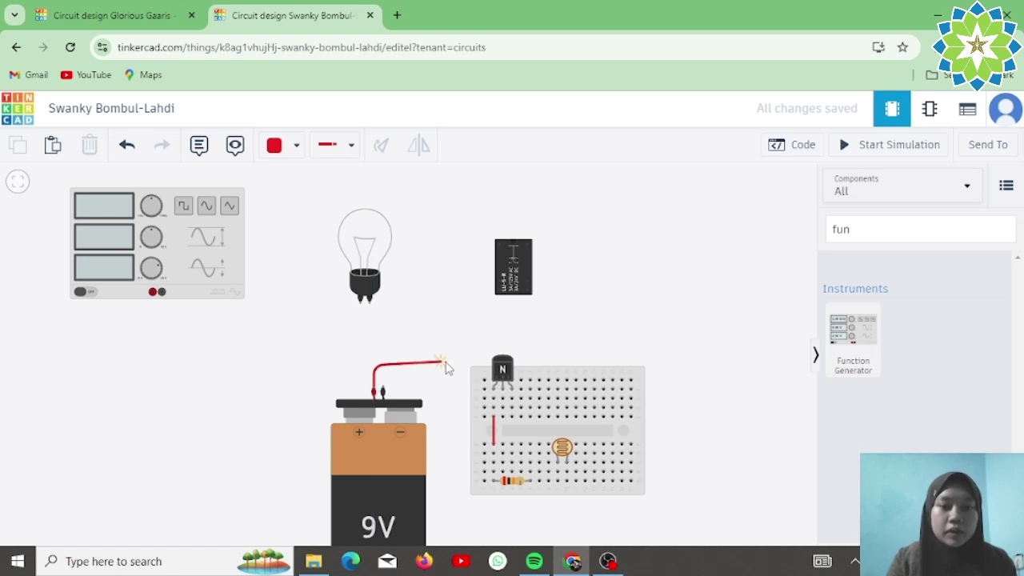
{"action": "left_click", "coordinate": [454, 368]}
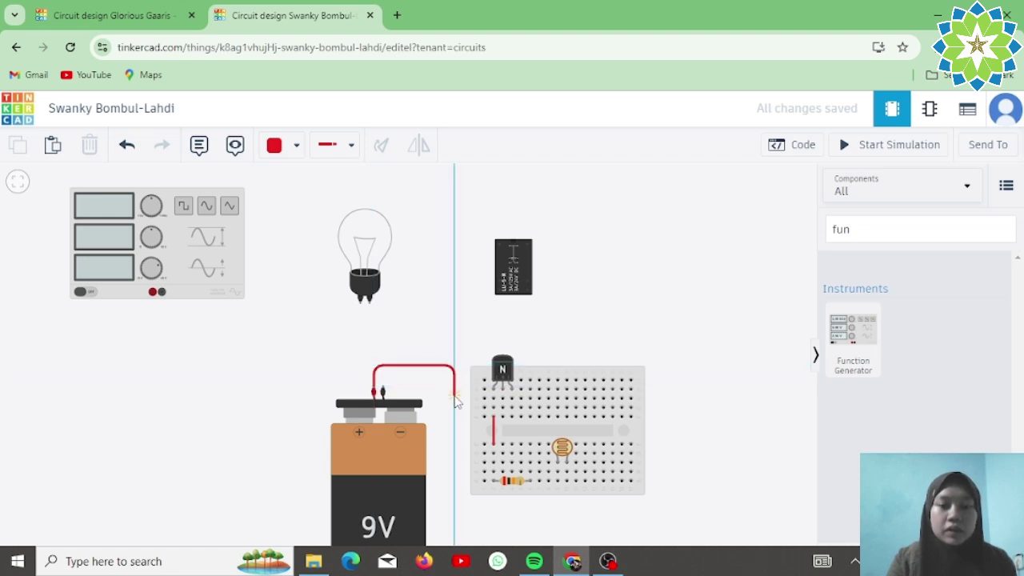
{"action": "left_click", "coordinate": [455, 396]}
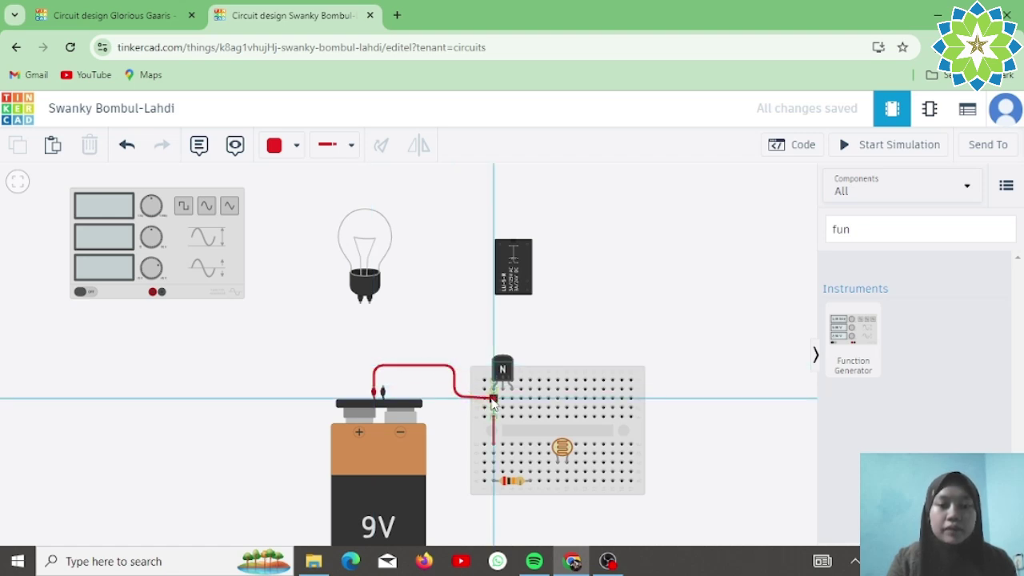
{"action": "left_click", "coordinate": [493, 397]}
{"action": "left_click_drag", "start_coordinate": [455, 398], "coordinate": [456, 400]}
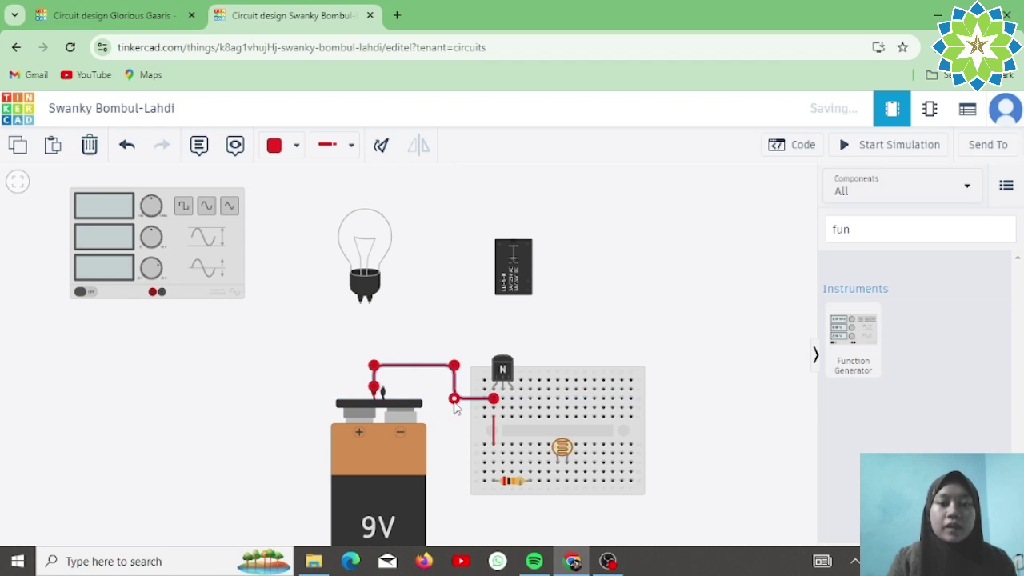
{"action": "left_click", "coordinate": [606, 292]}
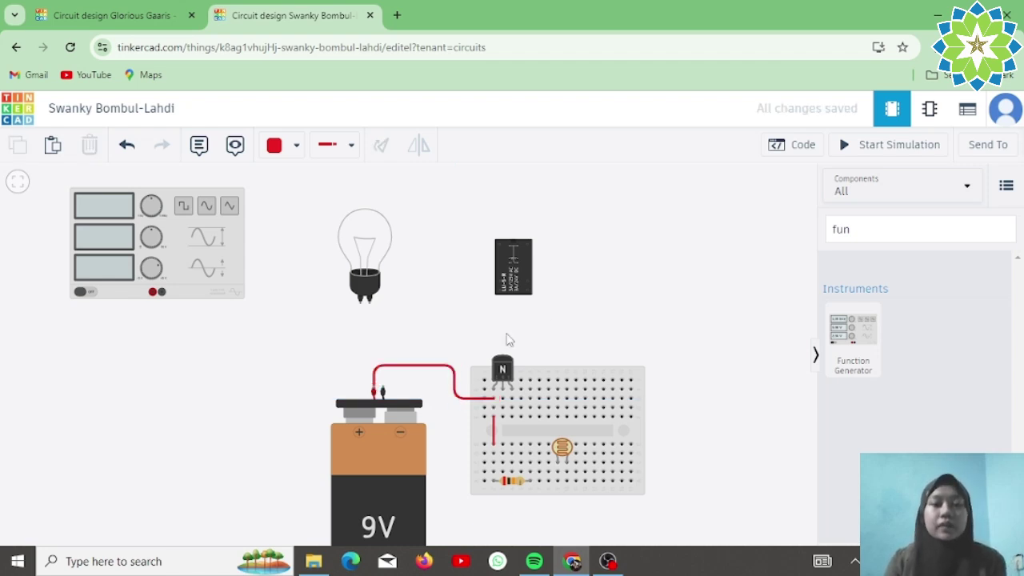
Set the wire colour to green and connect the resistor's right-leg column to the photoresistor's left leg and the transistor's middle-leg column
{"action": "left_click", "coordinate": [296, 147]}
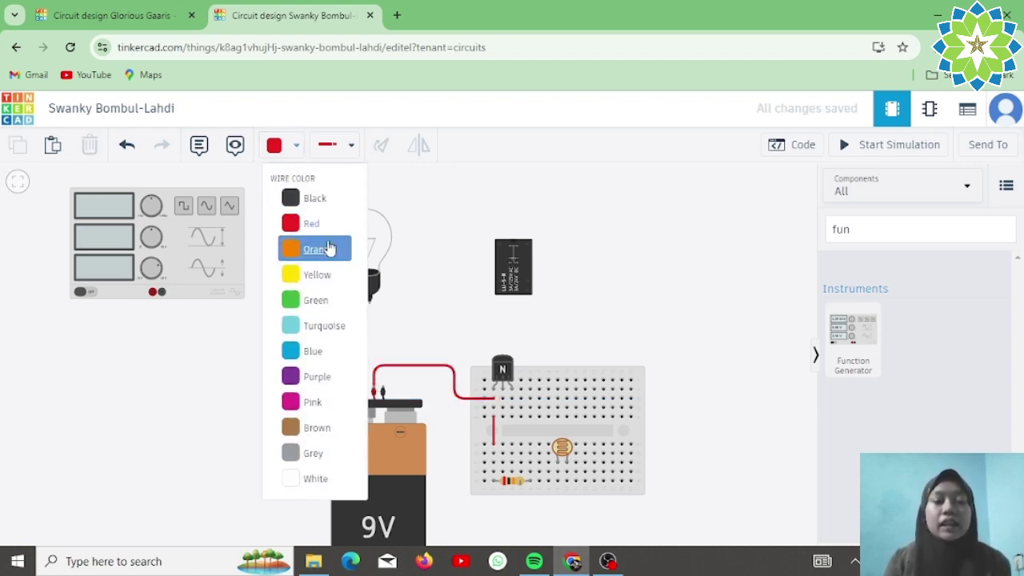
{"action": "left_click", "coordinate": [328, 299]}
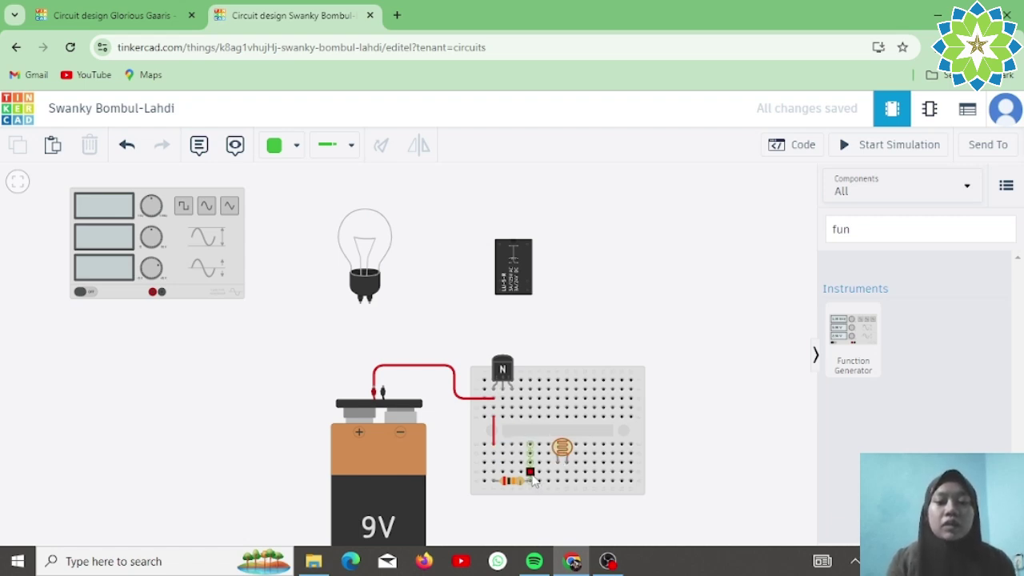
{"action": "left_click", "coordinate": [530, 473]}
{"action": "left_click", "coordinate": [558, 473]}
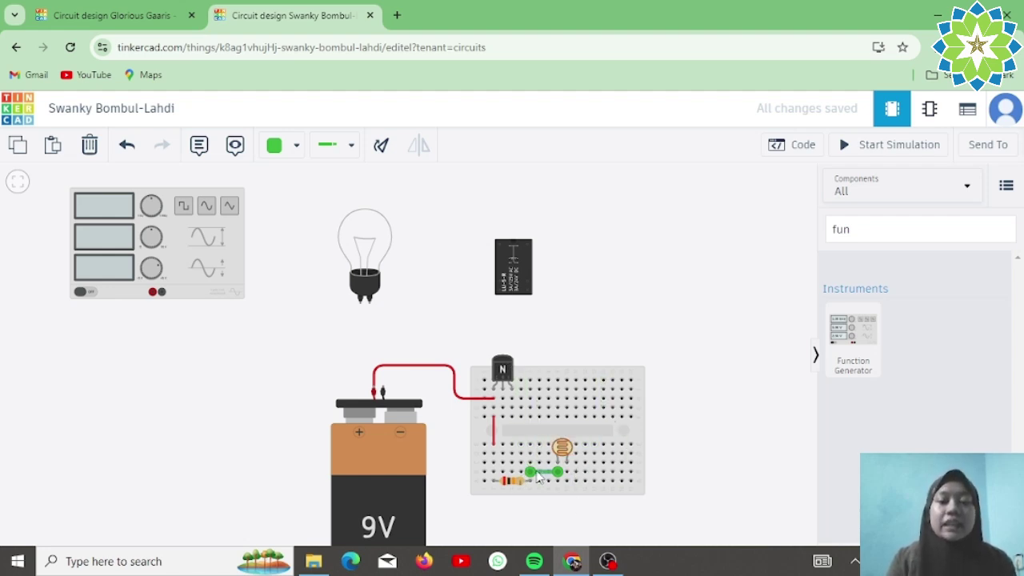
{"action": "left_click", "coordinate": [531, 445]}
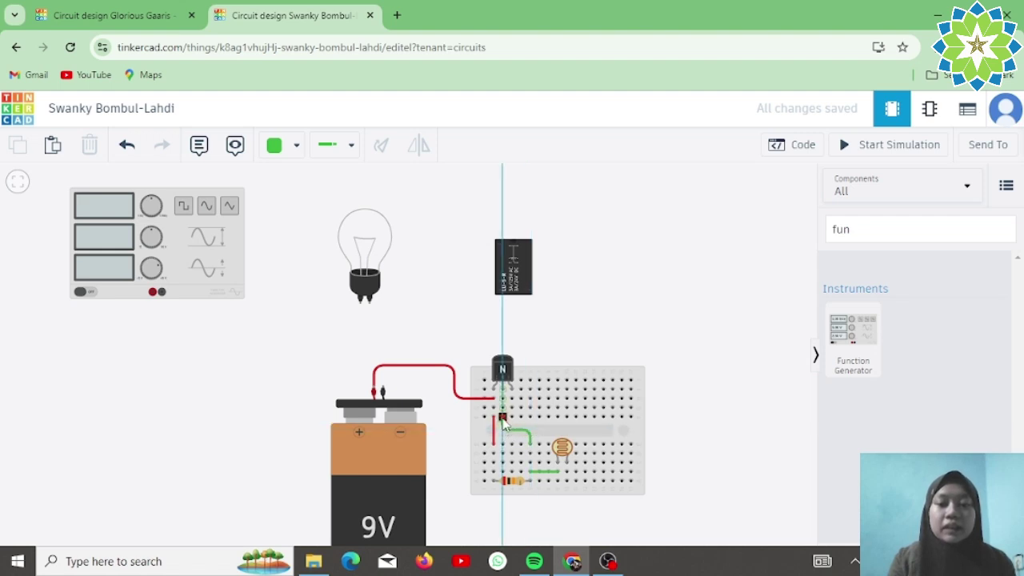
{"action": "left_click", "coordinate": [502, 416]}
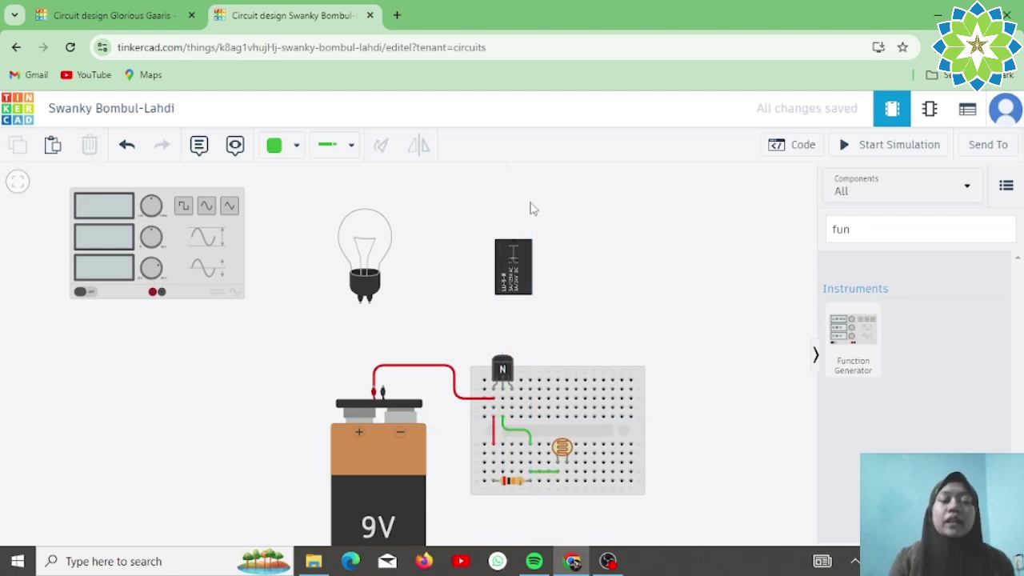
Set the wire colour to black and connect the photoresistor's right-leg column to the breadboard's rightmost lower column
{"action": "left_click", "coordinate": [294, 146]}
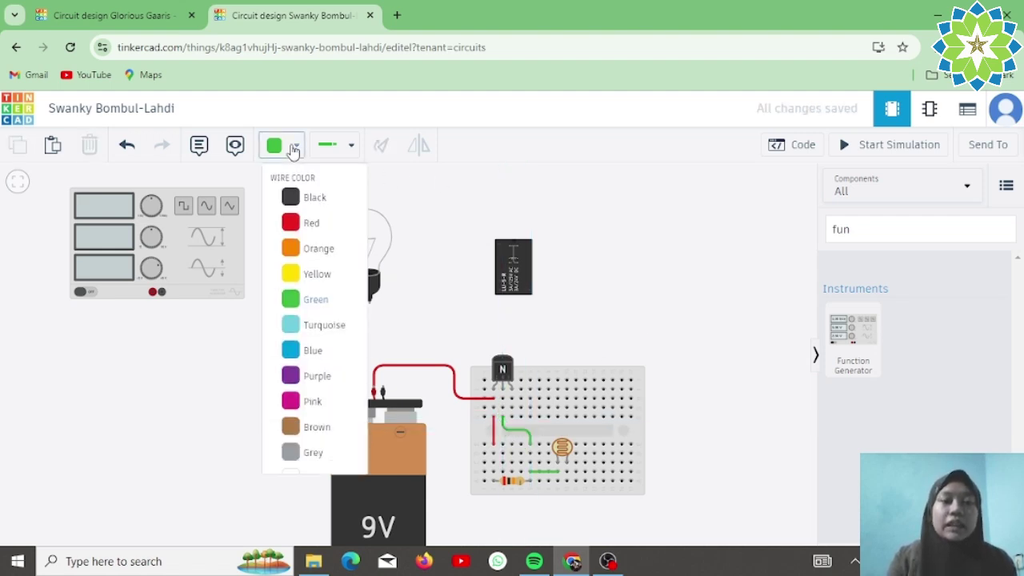
{"action": "left_click", "coordinate": [313, 198]}
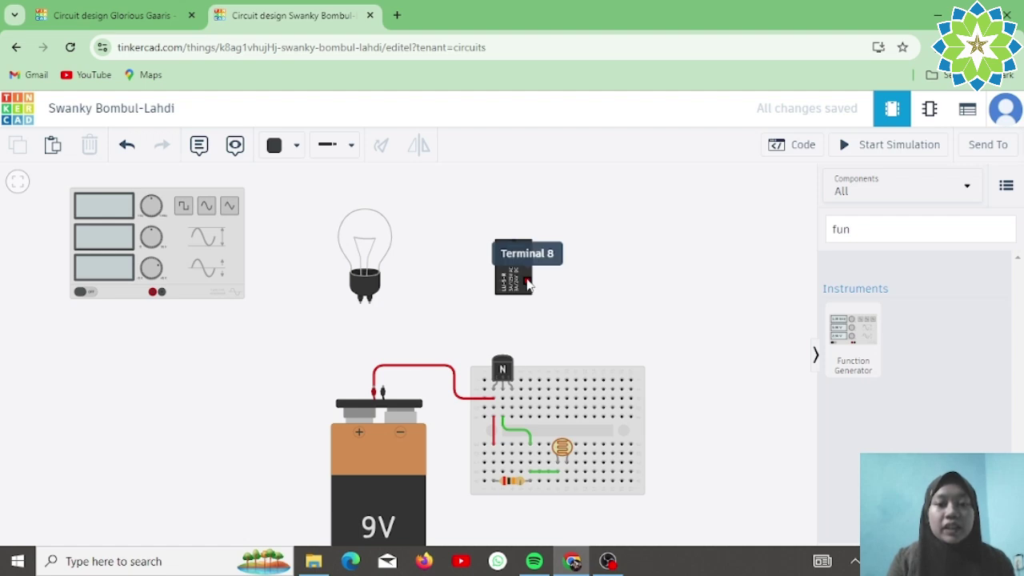
{"action": "left_click", "coordinate": [566, 483]}
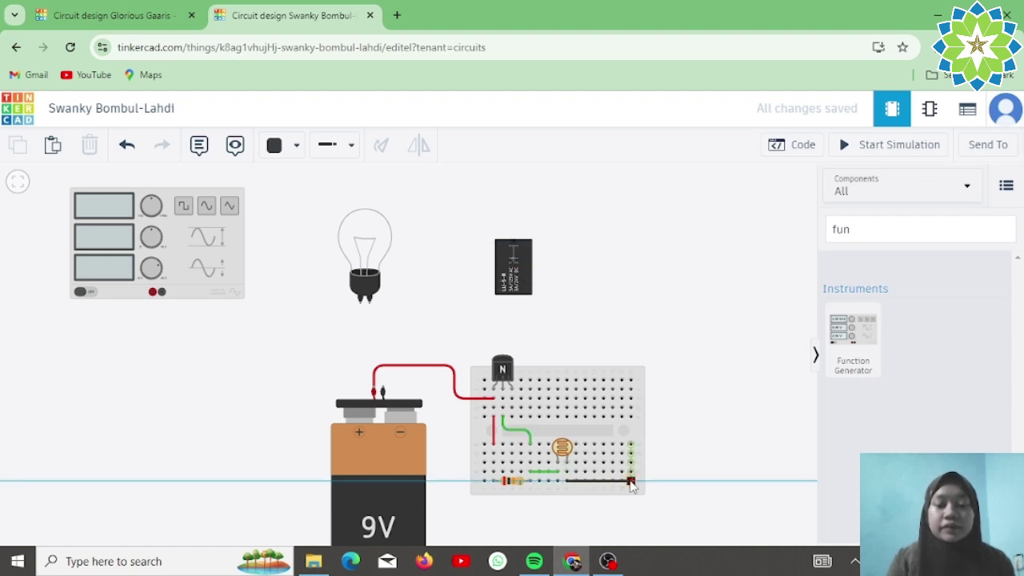
{"action": "left_click", "coordinate": [631, 481]}
Shift the battery slightly down and route a black wire from its negative terminal beneath the breadboard to the rightmost lower column
{"action": "left_click_drag", "start_coordinate": [383, 394], "coordinate": [384, 405]}
{"action": "left_click", "coordinate": [384, 406]}
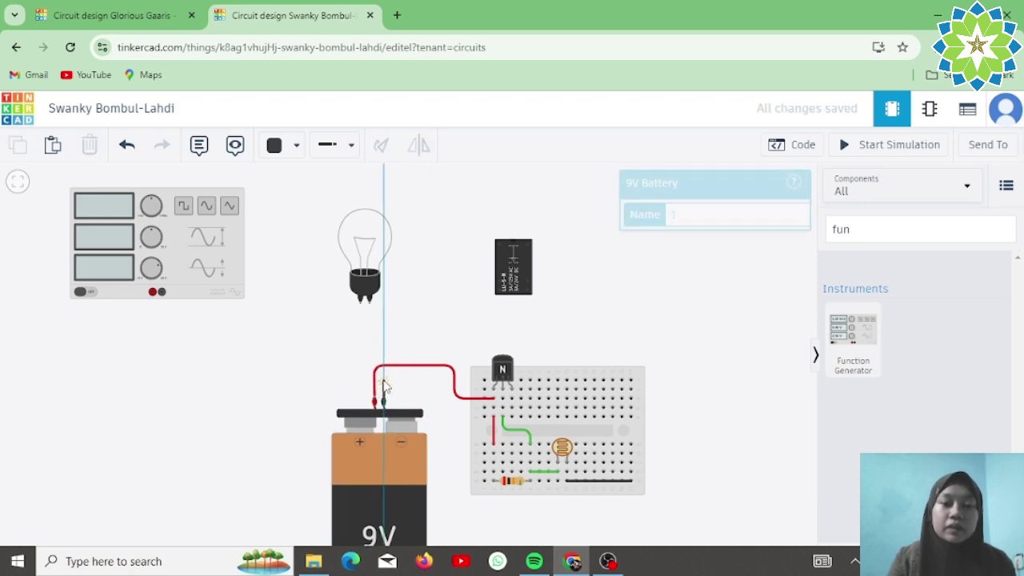
{"action": "left_click", "coordinate": [385, 381]}
{"action": "left_click", "coordinate": [441, 382]}
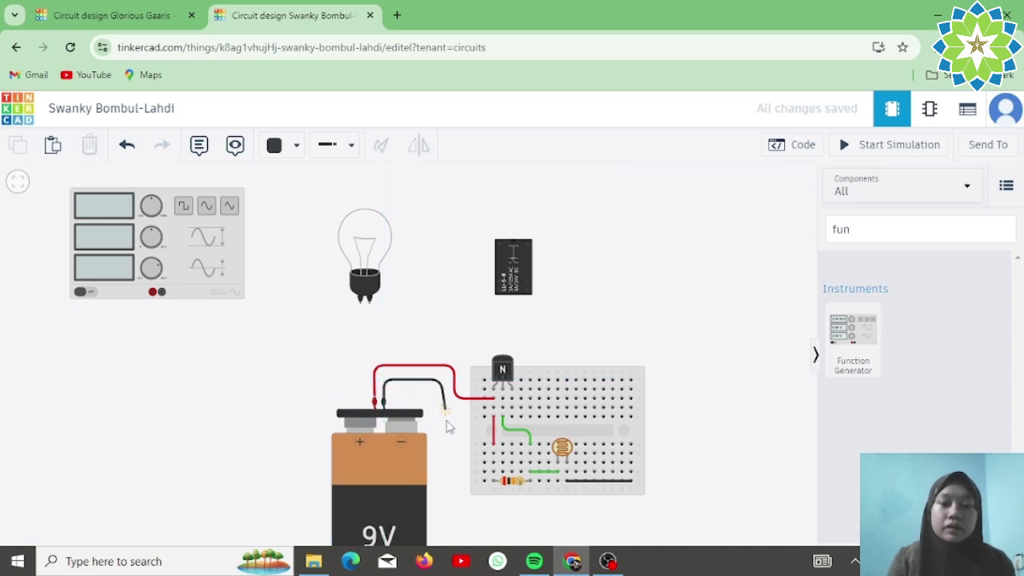
{"action": "left_click", "coordinate": [442, 509]}
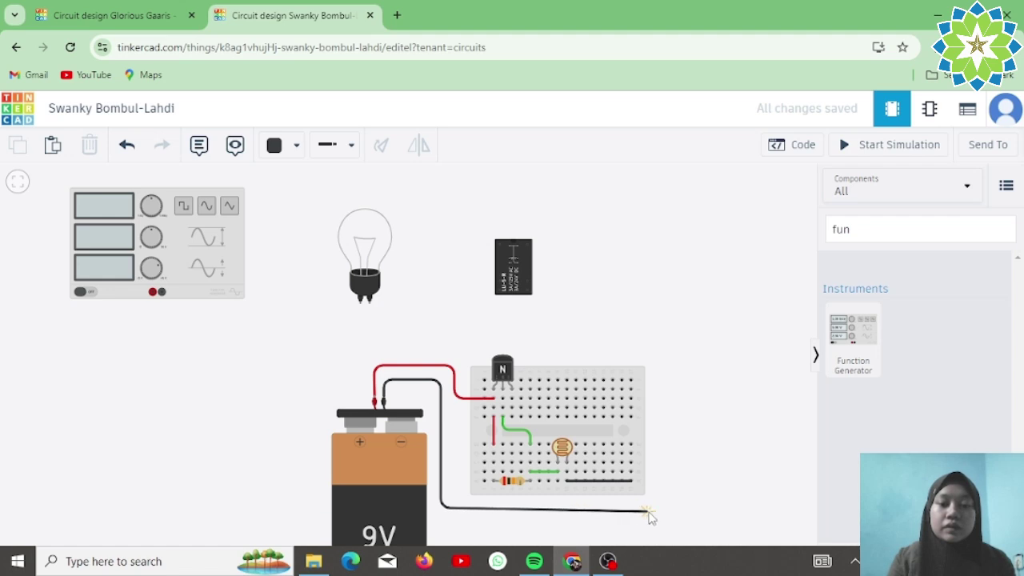
{"action": "left_click", "coordinate": [671, 507]}
{"action": "left_click", "coordinate": [670, 453]}
{"action": "left_click", "coordinate": [630, 454]}
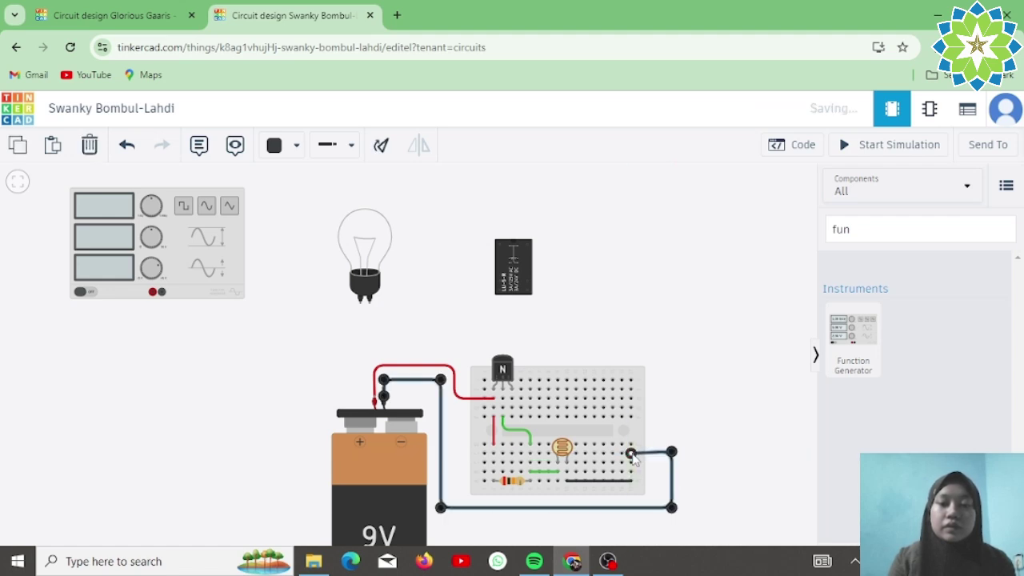
Bridge the centre gap at the rightmost column in black, and wire its upper half to the relay's Terminal 8 with straightened bends
{"action": "left_click", "coordinate": [630, 444]}
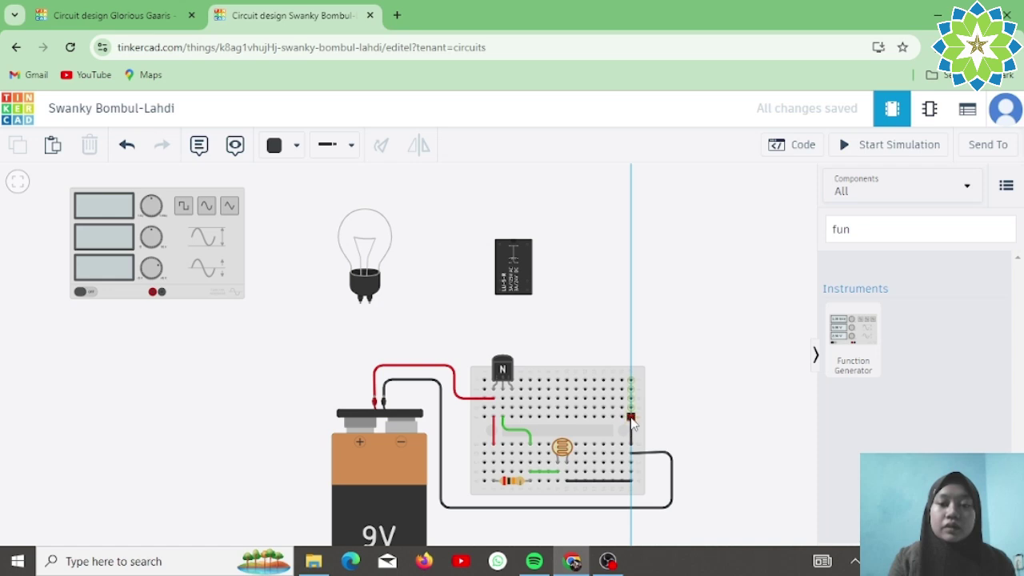
{"action": "left_click", "coordinate": [630, 416]}
{"action": "left_click", "coordinate": [630, 381]}
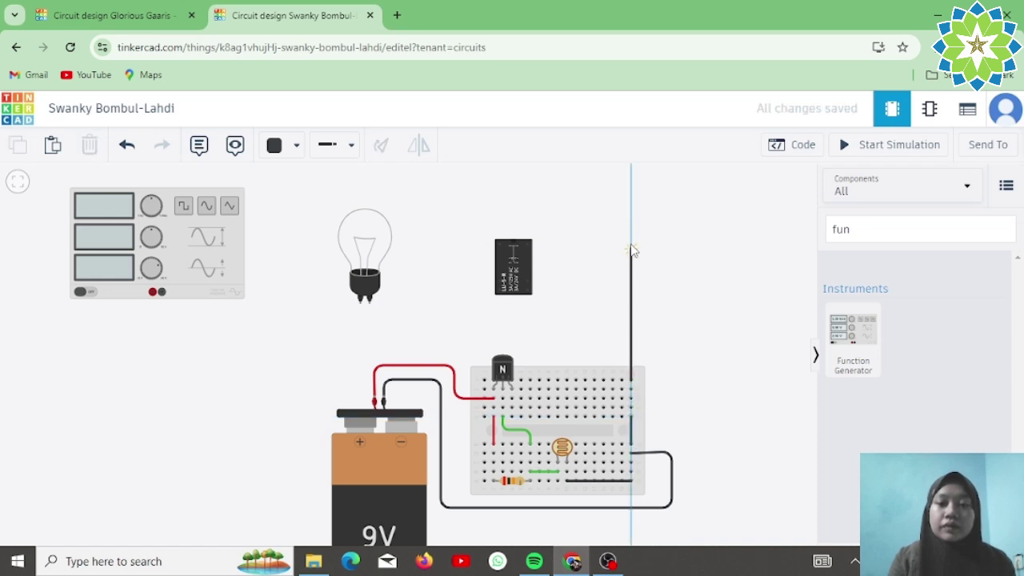
{"action": "left_click", "coordinate": [630, 286]}
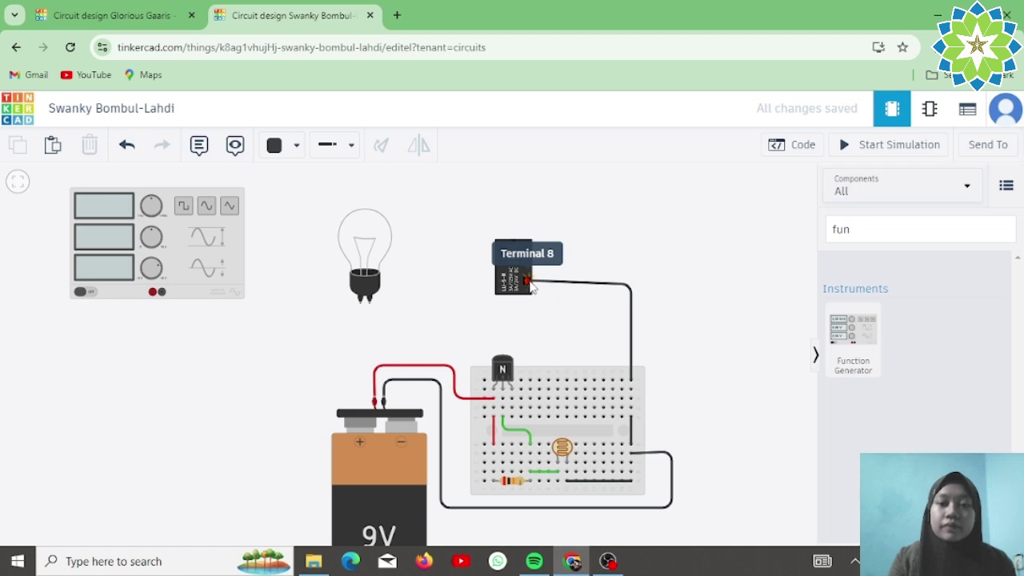
{"action": "left_click", "coordinate": [528, 281]}
{"action": "left_click_drag", "start_coordinate": [632, 286], "coordinate": [632, 281]}
{"action": "left_click", "coordinate": [670, 458]}
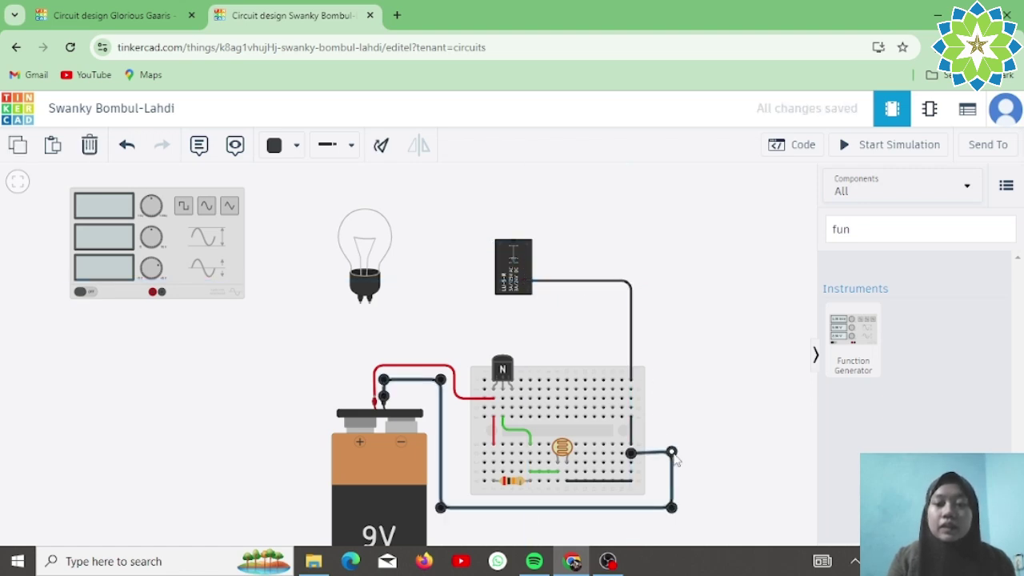
{"action": "left_click", "coordinate": [690, 404]}
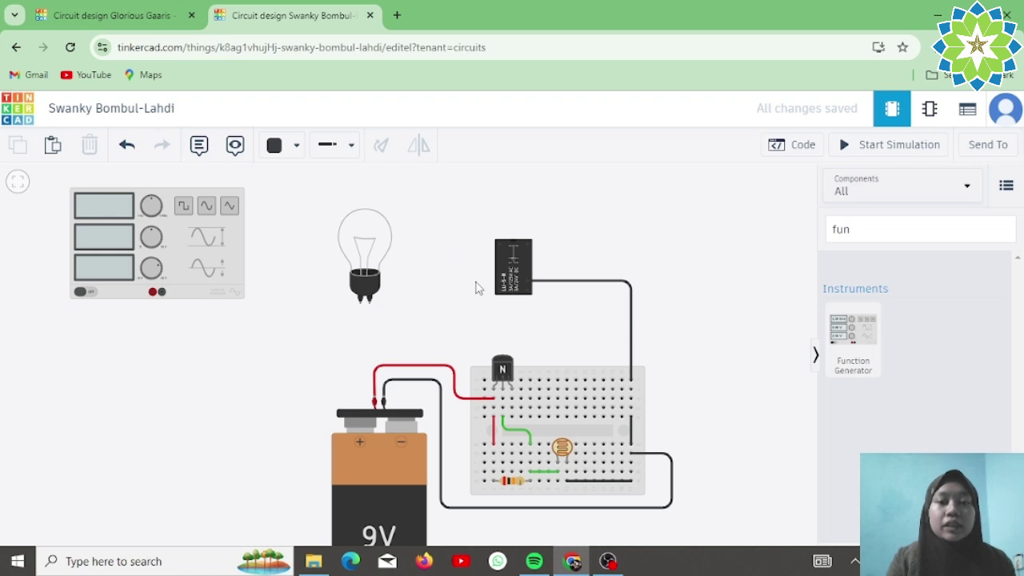
Set the wire colour to green
{"action": "left_click", "coordinate": [295, 145]}
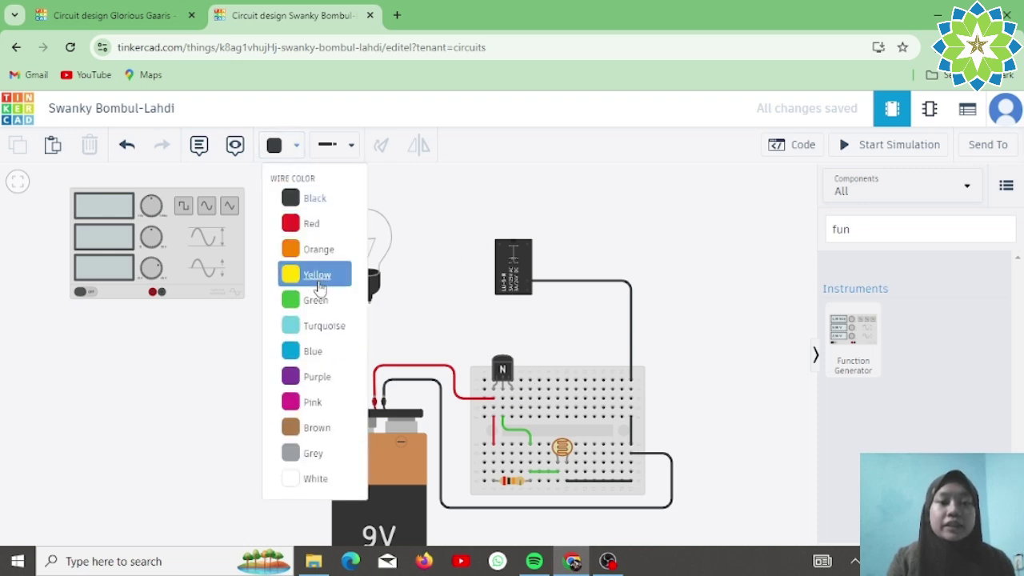
{"action": "left_click", "coordinate": [318, 307]}
{"action": "left_click", "coordinate": [512, 400]}
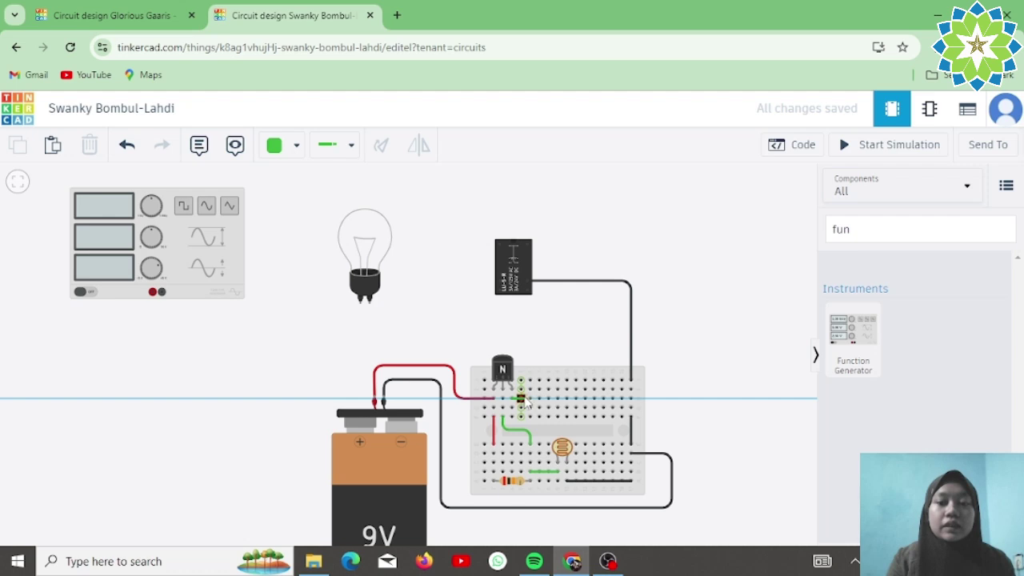
{"action": "left_click", "coordinate": [524, 398]}
{"action": "left_click_drag", "start_coordinate": [525, 379], "coordinate": [523, 380]}
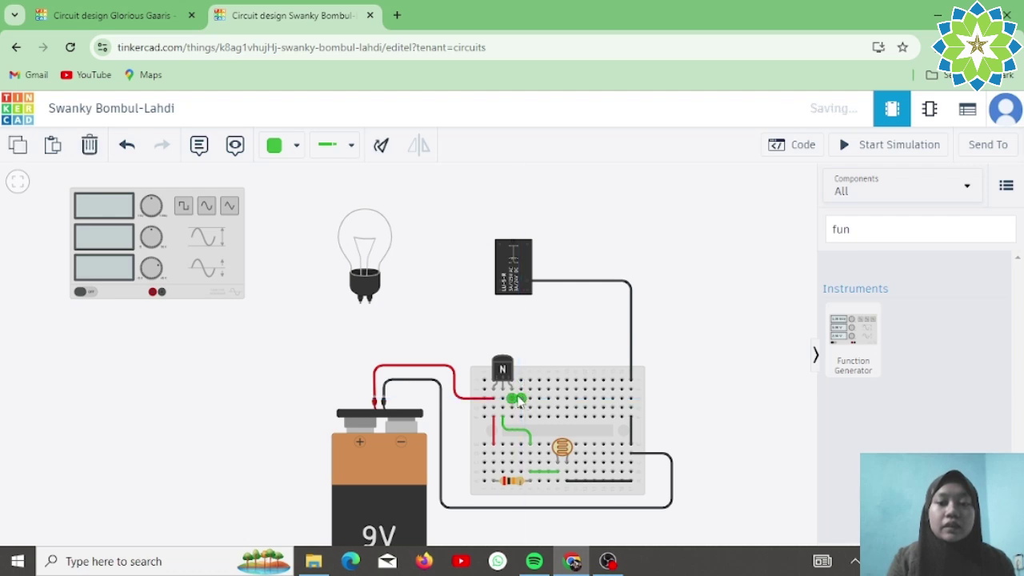
{"action": "left_click", "coordinate": [90, 148]}
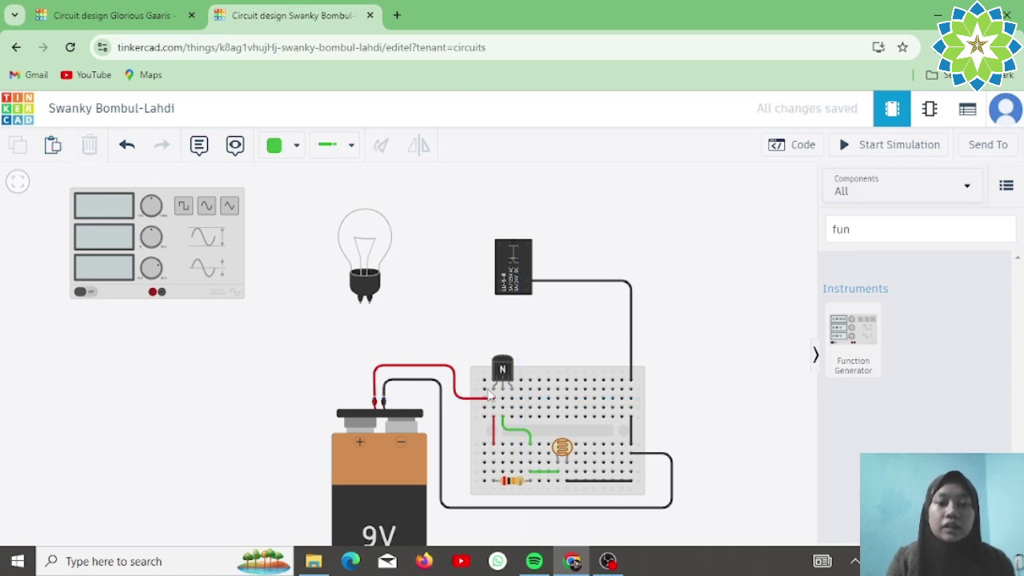
{"action": "left_click", "coordinate": [530, 398]}
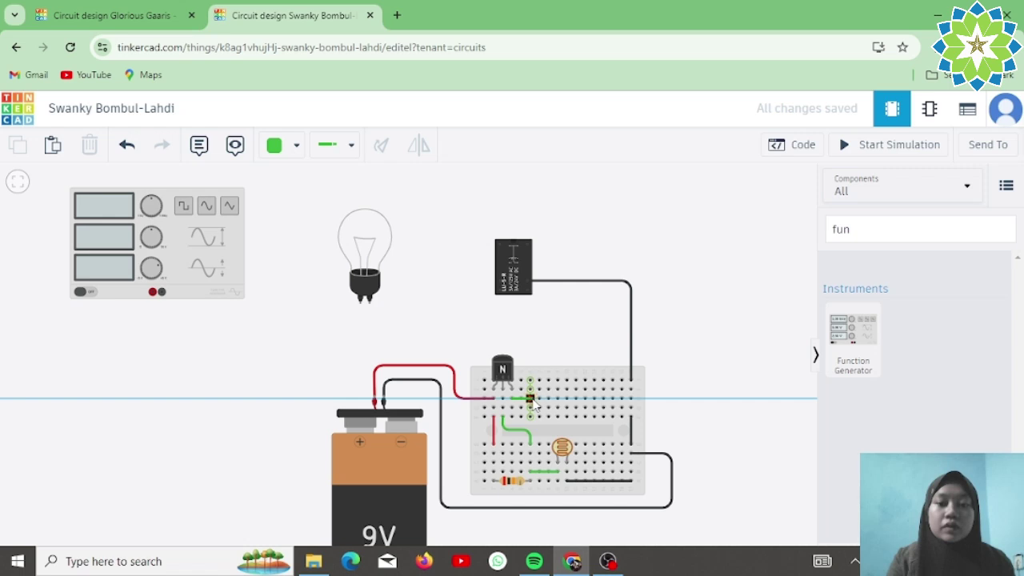
{"action": "left_click_drag", "start_coordinate": [529, 402], "coordinate": [530, 404]}
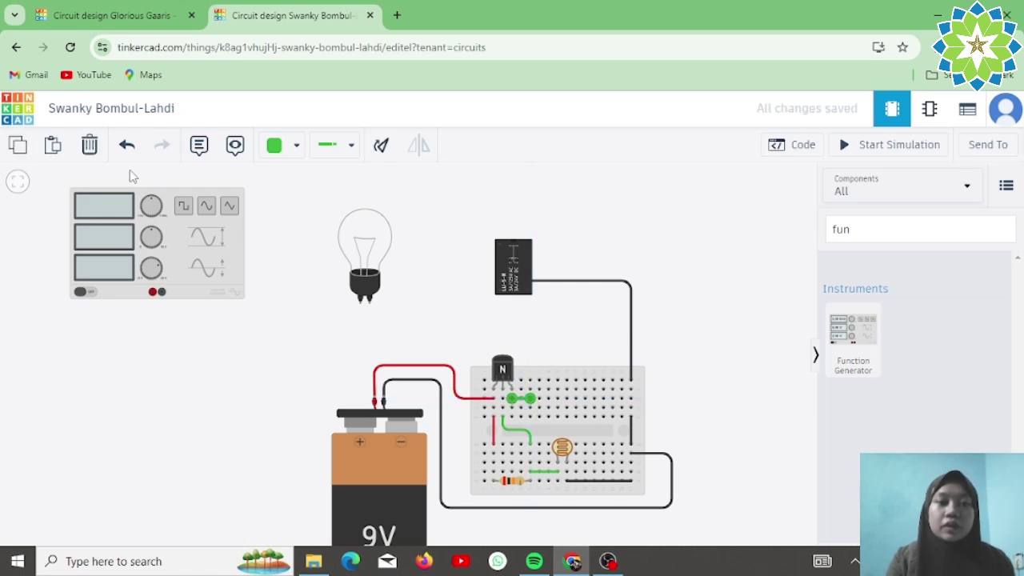
{"action": "left_click", "coordinate": [89, 146]}
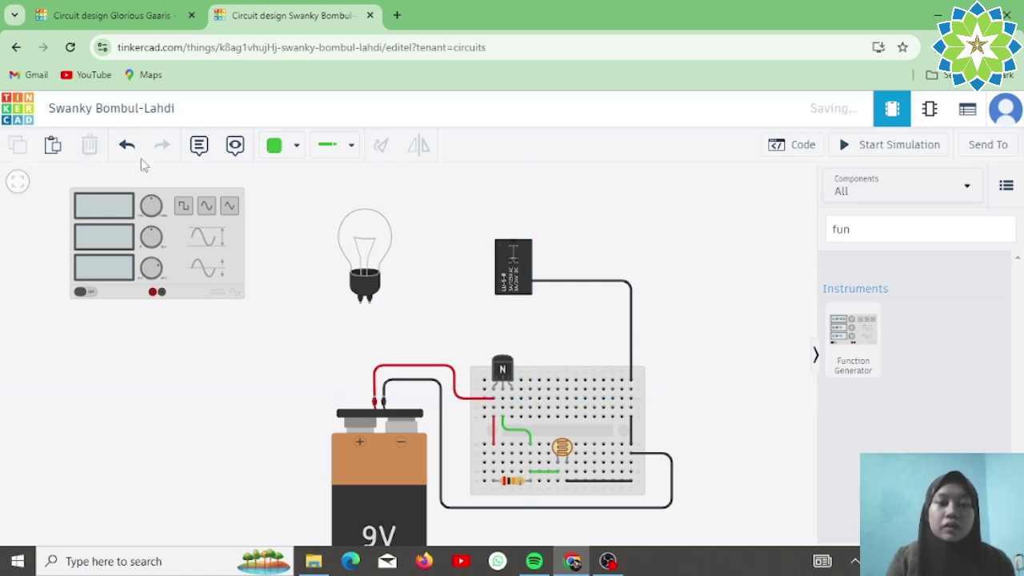
Run a green wire from the transistor's right-leg column up past the breadboard edge and around to the relay's Terminal 5
{"action": "left_click", "coordinate": [512, 400]}
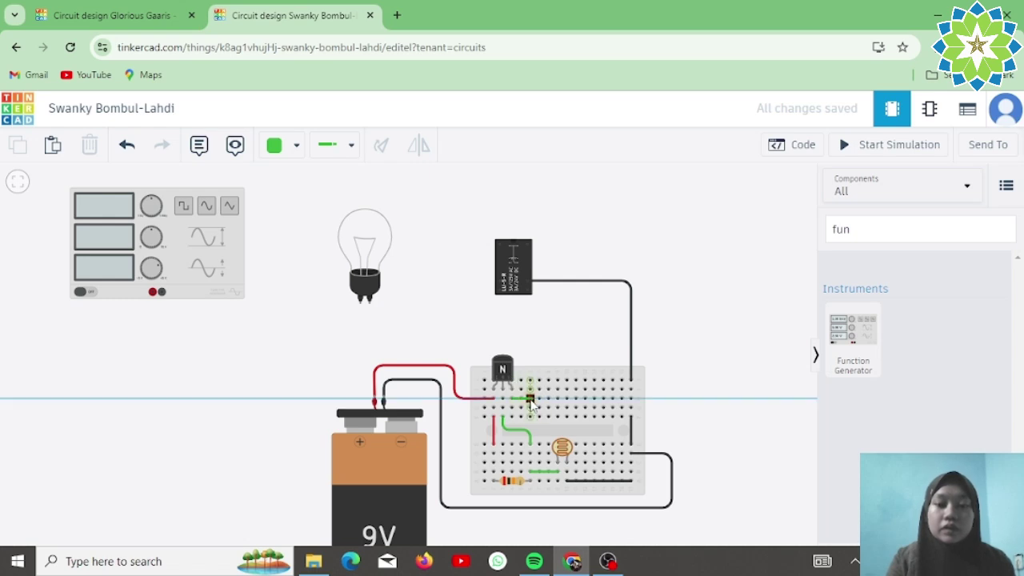
{"action": "left_click", "coordinate": [535, 399]}
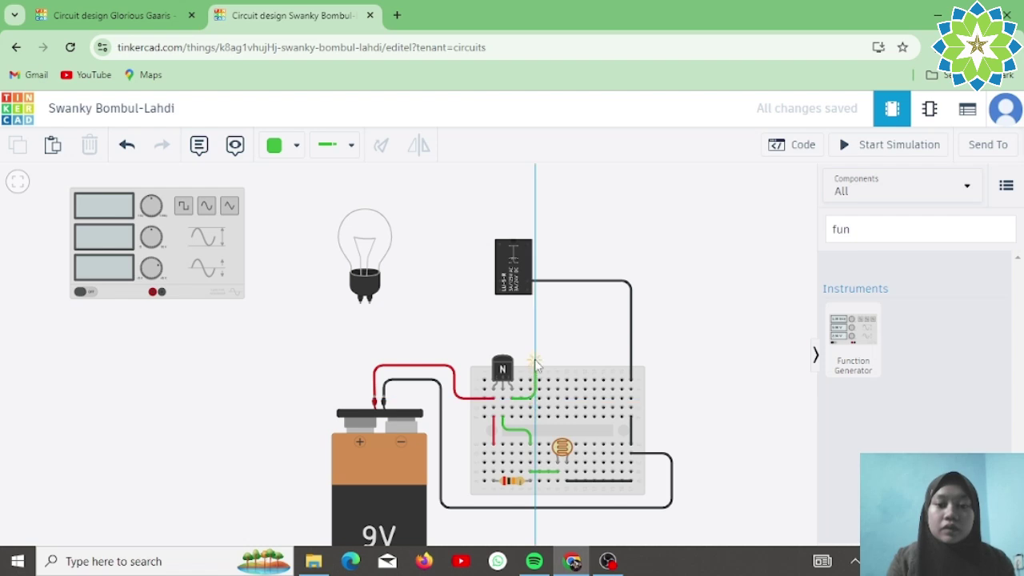
{"action": "left_click", "coordinate": [535, 318]}
{"action": "left_click", "coordinate": [480, 318]}
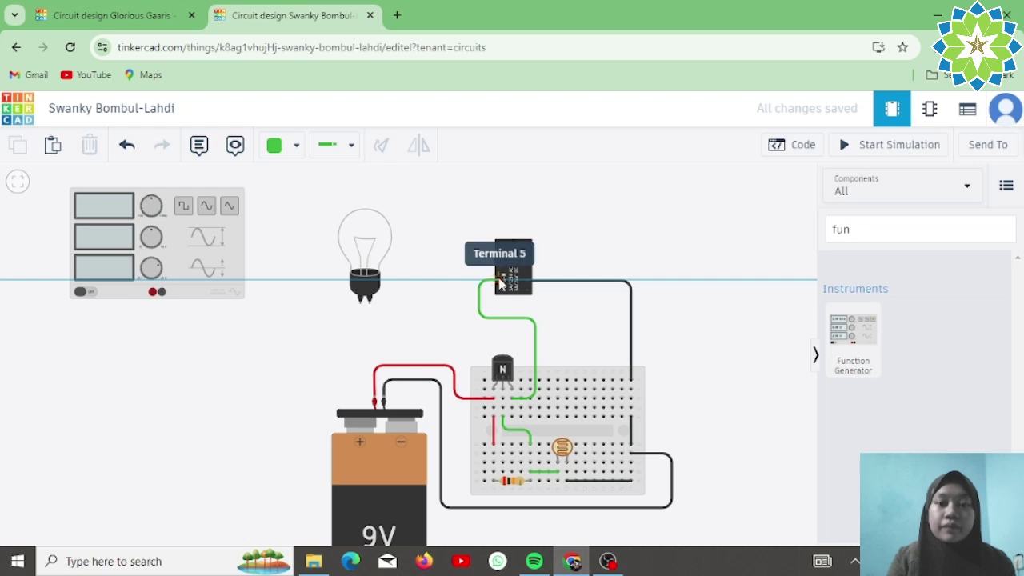
{"action": "left_click", "coordinate": [500, 282]}
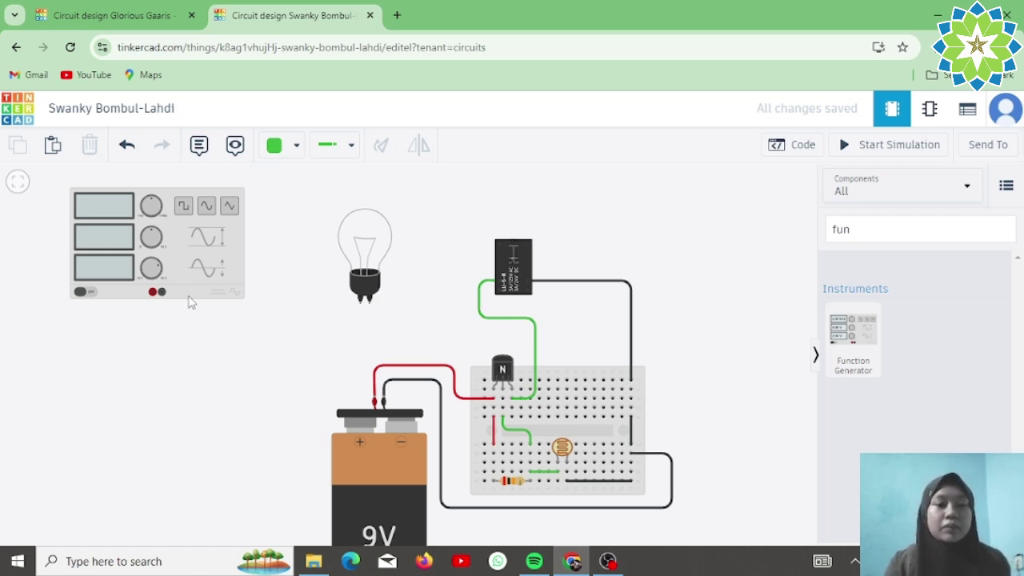
Run a green wire from the function generator's red terminal beneath the light bulb and up to the relay's lower-left terminal
{"action": "left_click", "coordinate": [153, 293]}
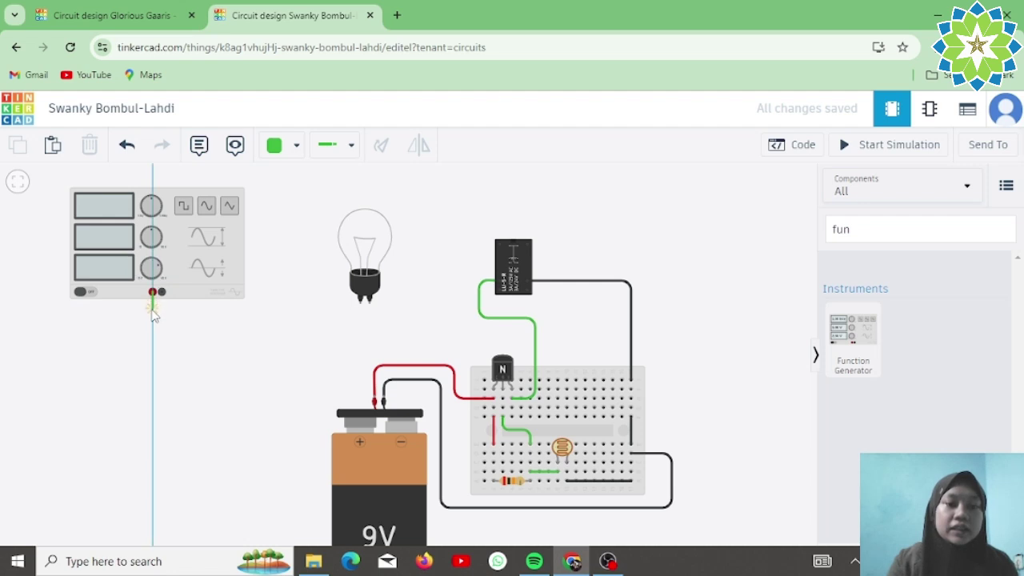
{"action": "left_click", "coordinate": [153, 321]}
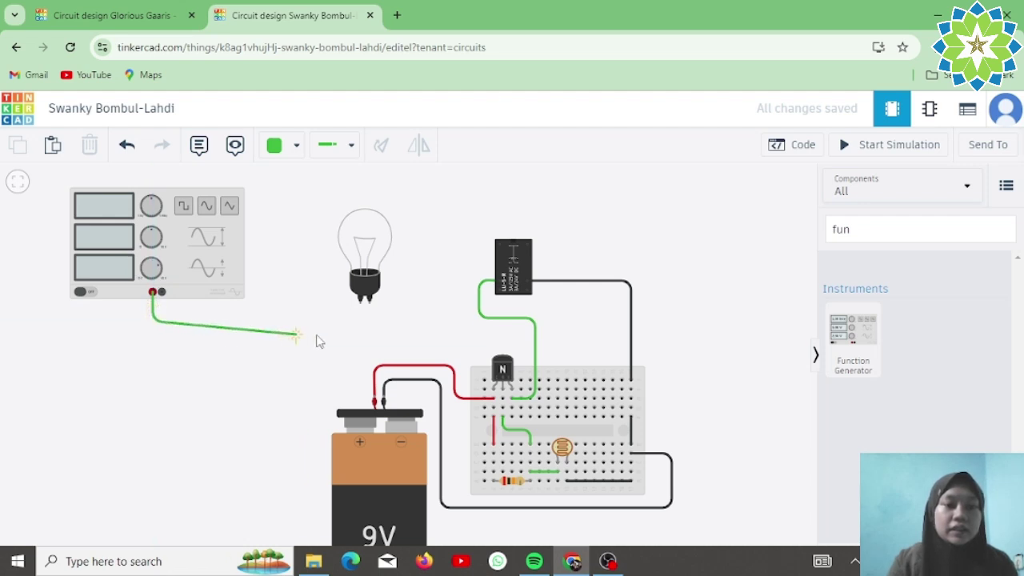
{"action": "left_click", "coordinate": [460, 321]}
{"action": "left_click", "coordinate": [460, 292]}
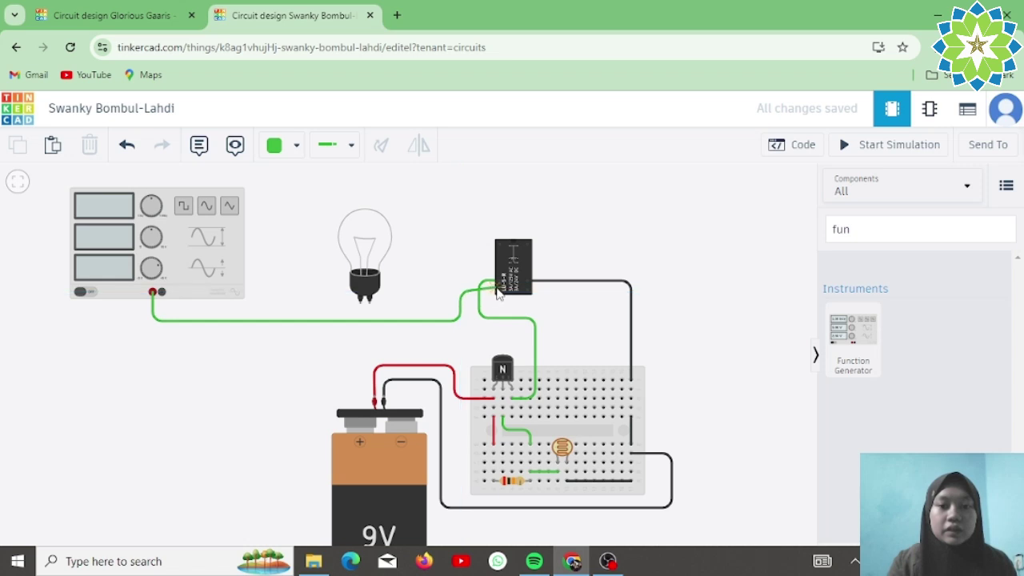
{"action": "left_click", "coordinate": [500, 292]}
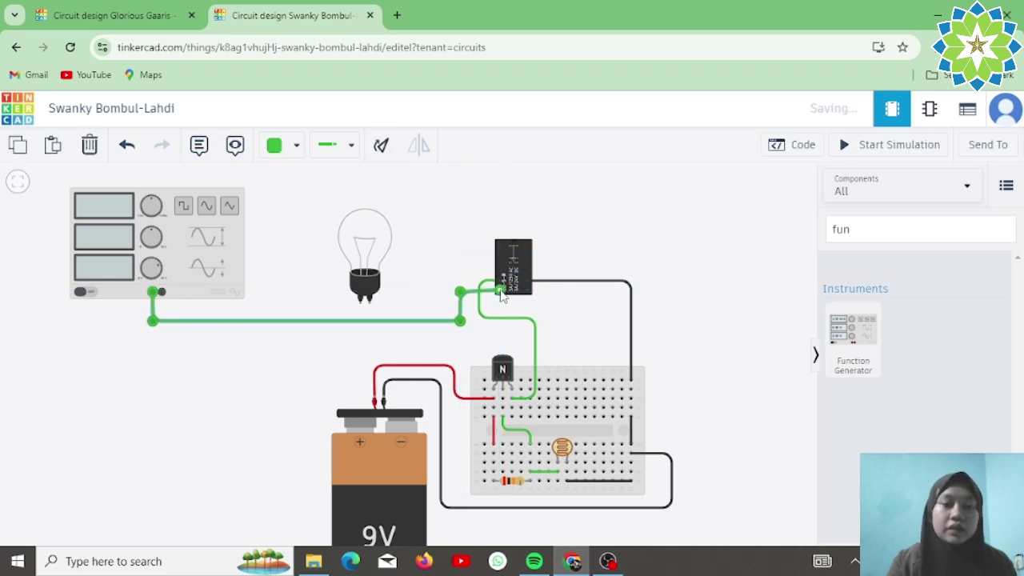
{"action": "left_click", "coordinate": [428, 280]}
{"action": "mouse_move", "coordinate": [435, 281]}
{"action": "left_mouse_down"}
{"action": "mouse_move", "coordinate": [380, 270]}
{"action": "mouse_move", "coordinate": [439, 285]}
{"action": "left_mouse_up"}
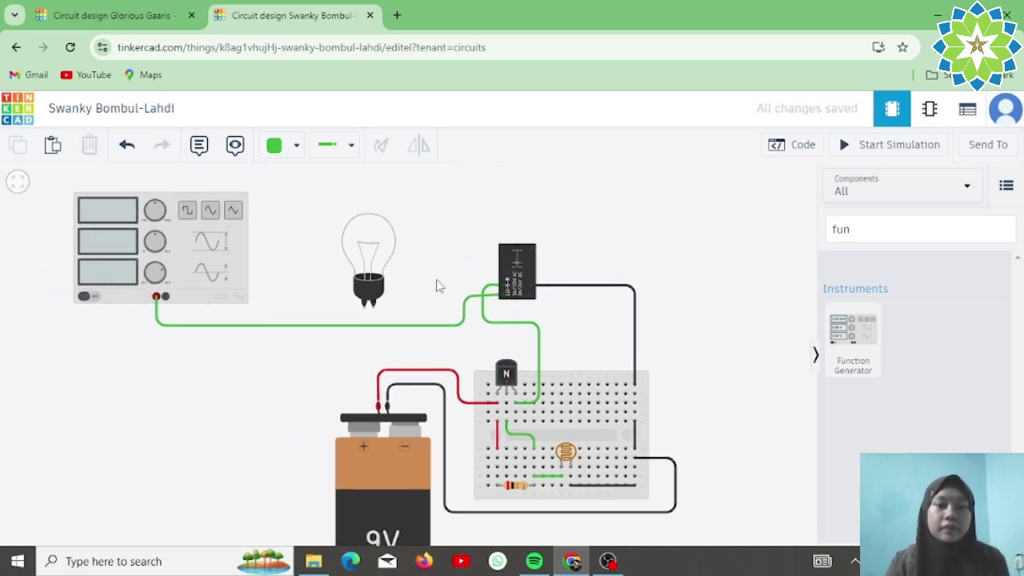
Raise the light bulb slightly and run a green wire from the function generator's black terminal to the bulb's Terminal 1
{"action": "left_click", "coordinate": [382, 260]}
{"action": "left_click_drag", "start_coordinate": [382, 262], "coordinate": [382, 243]}
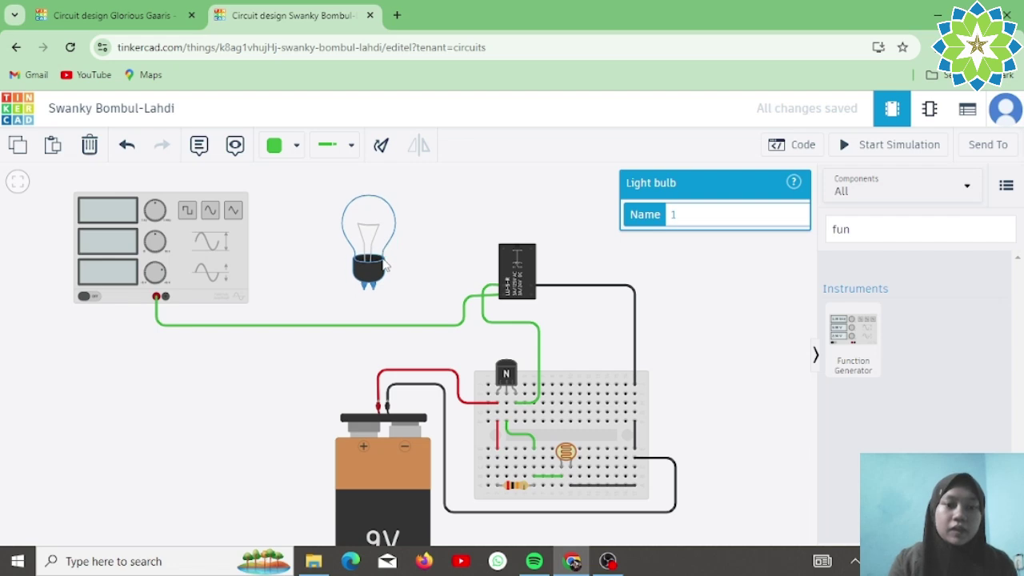
{"action": "left_click", "coordinate": [166, 297]}
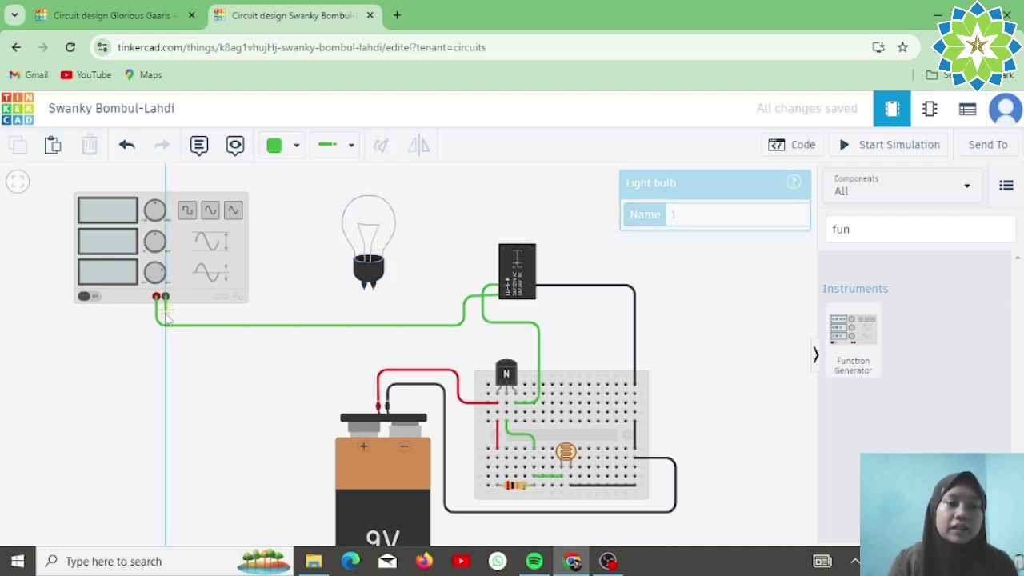
{"action": "left_click", "coordinate": [165, 314]}
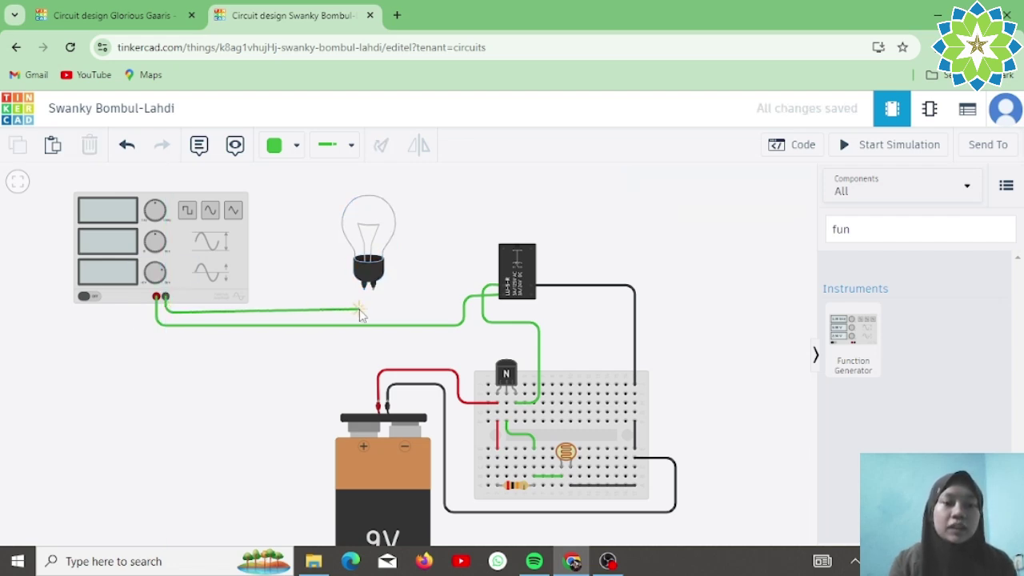
{"action": "left_click", "coordinate": [359, 313]}
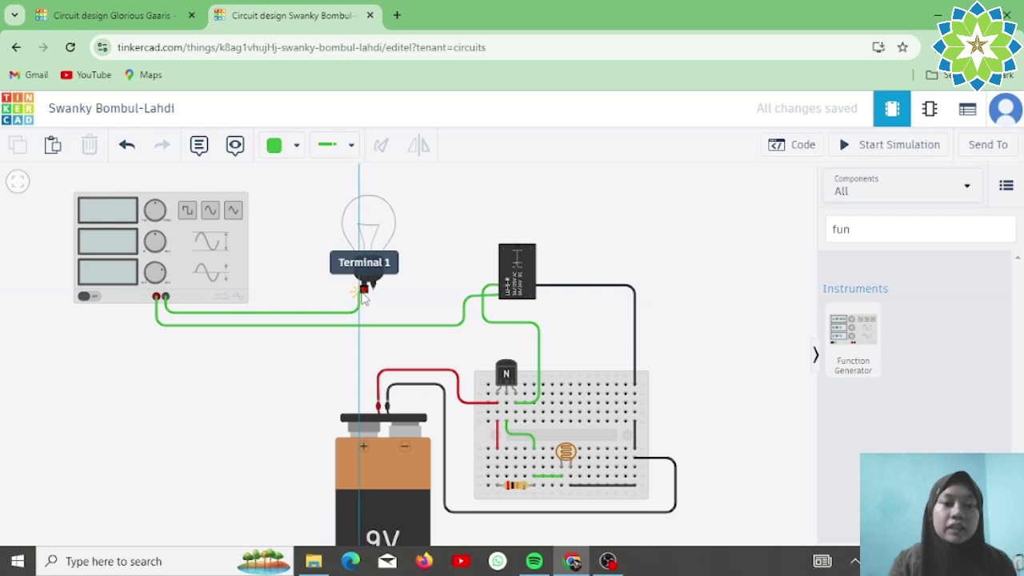
{"action": "left_click", "coordinate": [364, 289]}
Nudge the light bulb slightly left and align the bend of its wire so it rises vertically into Terminal 1
{"action": "left_click_drag", "start_coordinate": [370, 230], "coordinate": [361, 230]}
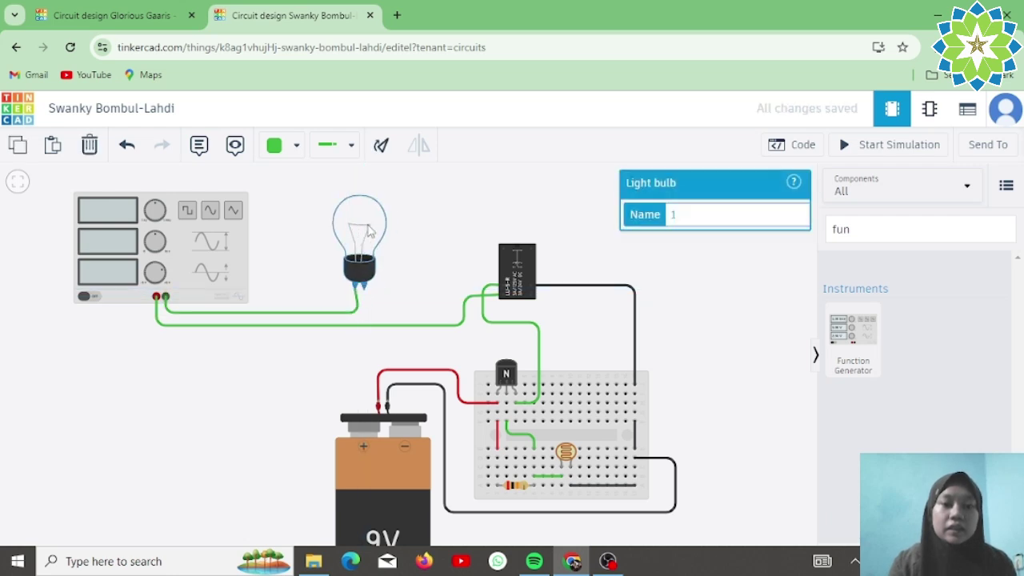
{"action": "left_click_drag", "start_coordinate": [359, 314], "coordinate": [355, 314]}
{"action": "left_click", "coordinate": [416, 278]}
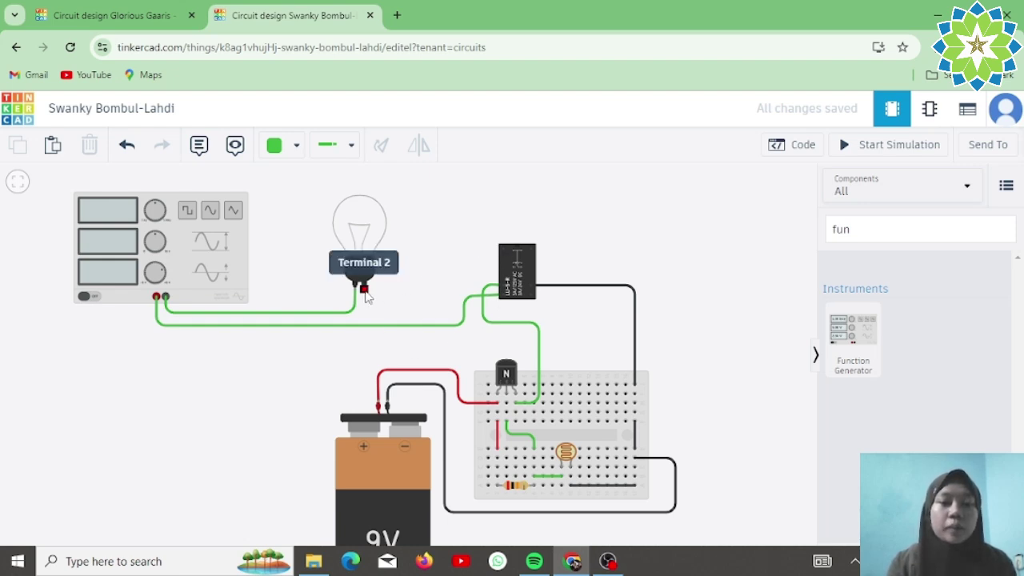
Run a green wire with right-angle bends from the bulb's Terminal 2 to the relay's upper-left terminal
{"action": "left_click", "coordinate": [364, 291]}
{"action": "left_click", "coordinate": [365, 309]}
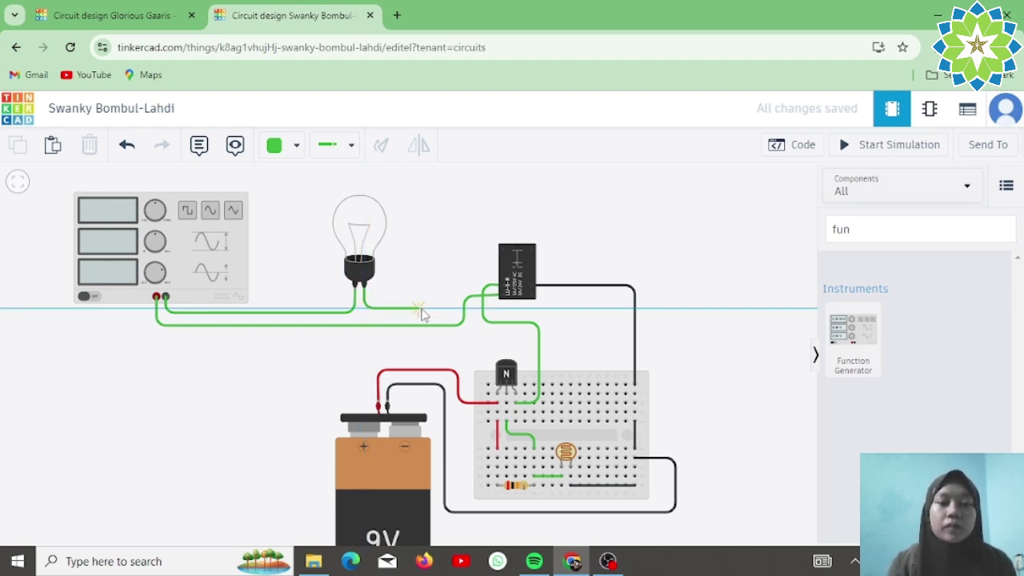
{"action": "left_click", "coordinate": [441, 309]}
{"action": "left_click", "coordinate": [443, 249]}
{"action": "left_click", "coordinate": [502, 251]}
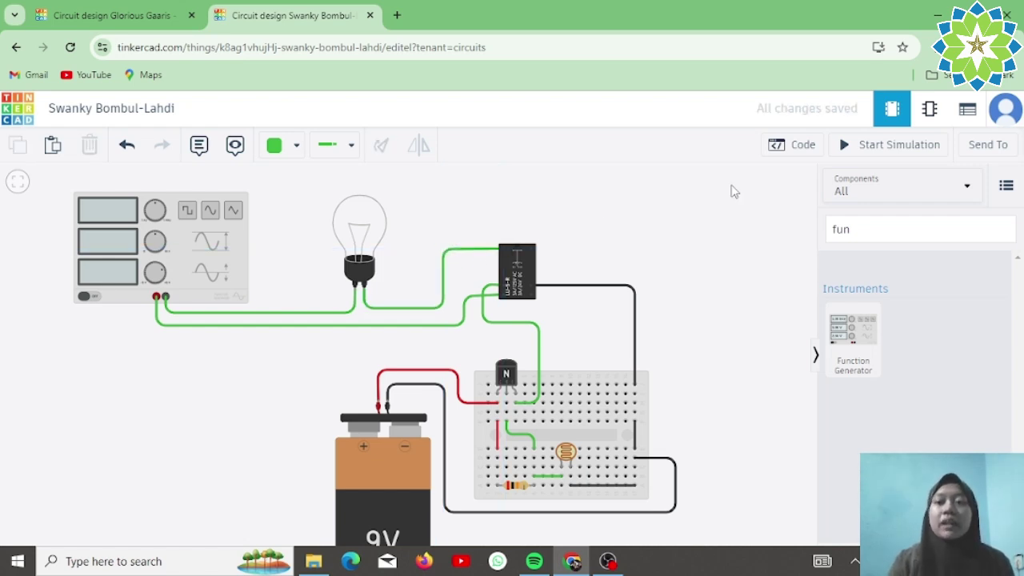
Simulate the circuit and test the bulb by varying the photoresistor's light from dark to full brightness and back to dark
{"action": "left_click", "coordinate": [897, 146]}
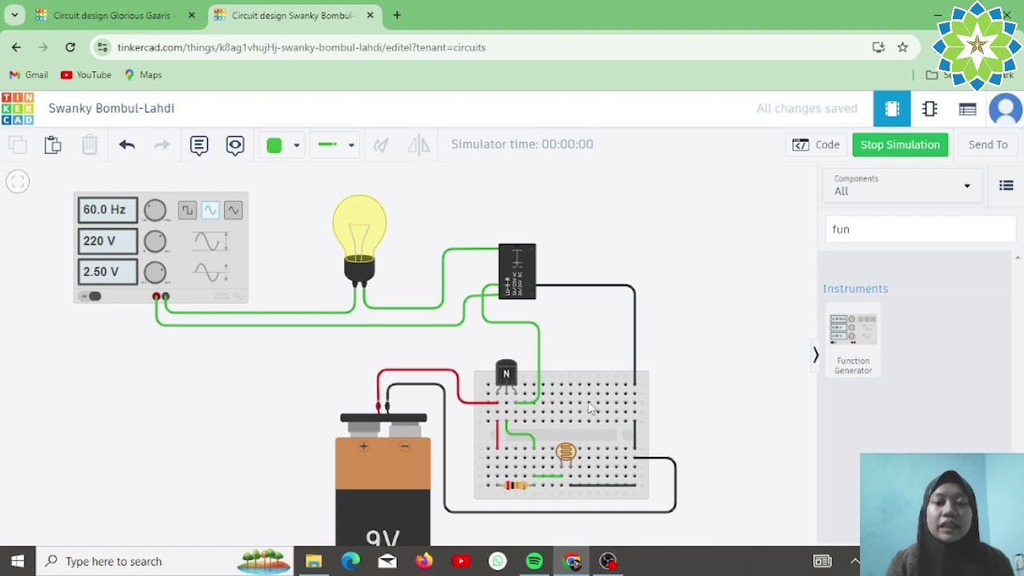
{"action": "left_click", "coordinate": [566, 454]}
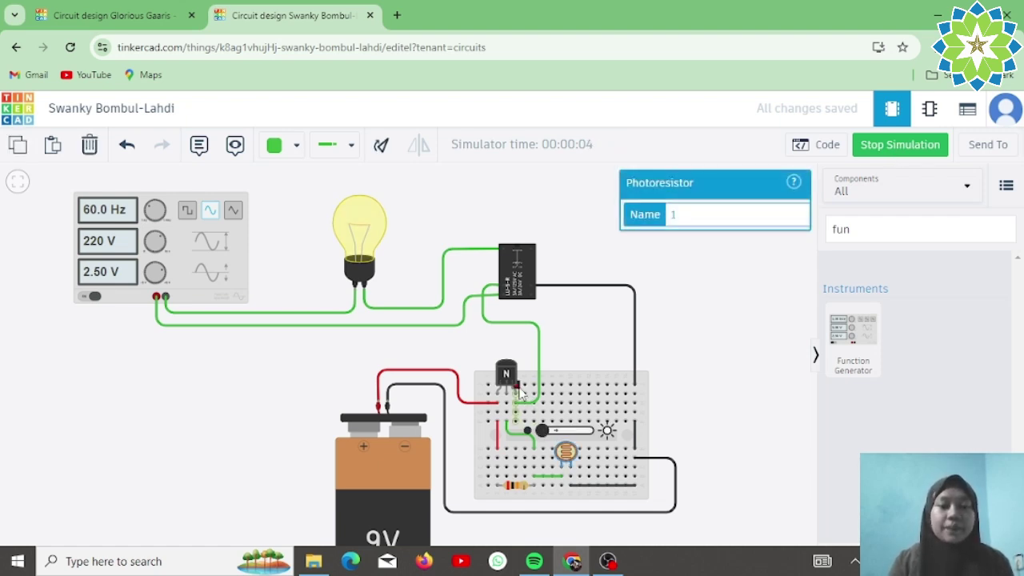
{"action": "mouse_move", "coordinate": [542, 430]}
{"action": "left_mouse_down"}
{"action": "mouse_move", "coordinate": [604, 436]}
{"action": "mouse_move", "coordinate": [542, 436]}
{"action": "left_mouse_up"}
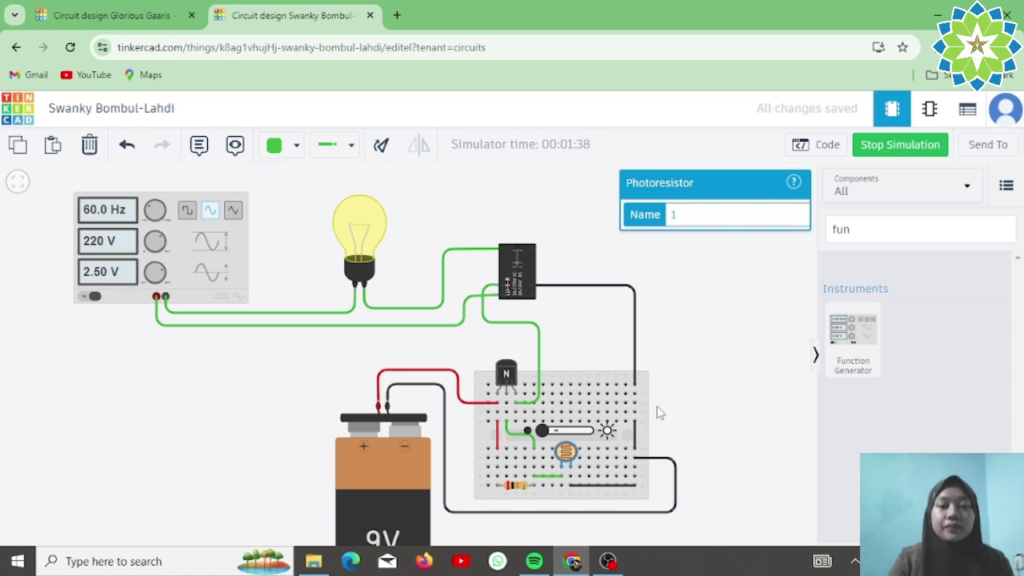
{"action": "left_click_drag", "start_coordinate": [542, 431], "coordinate": [619, 441]}
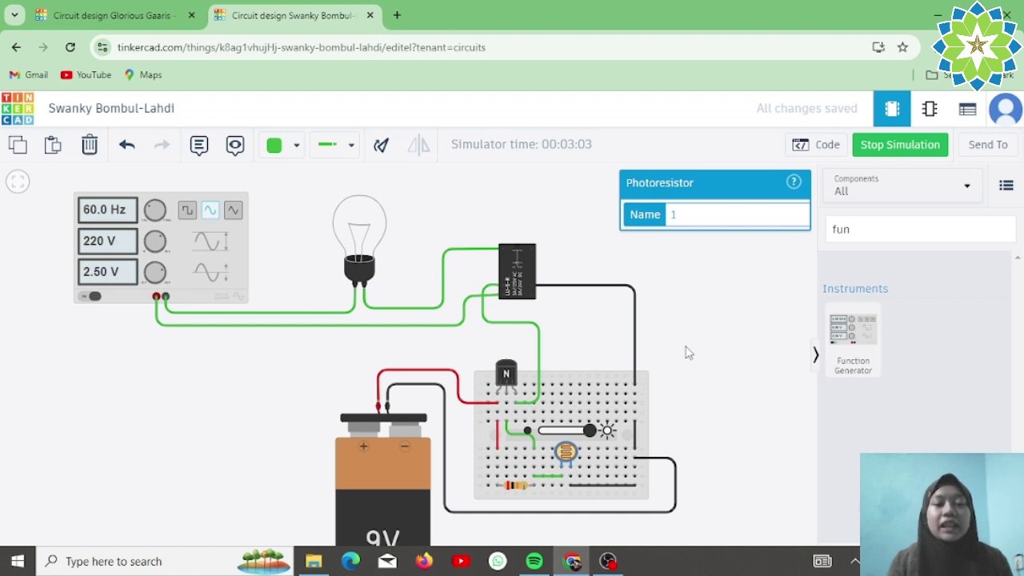
{"action": "left_click_drag", "start_coordinate": [590, 431], "coordinate": [539, 440]}
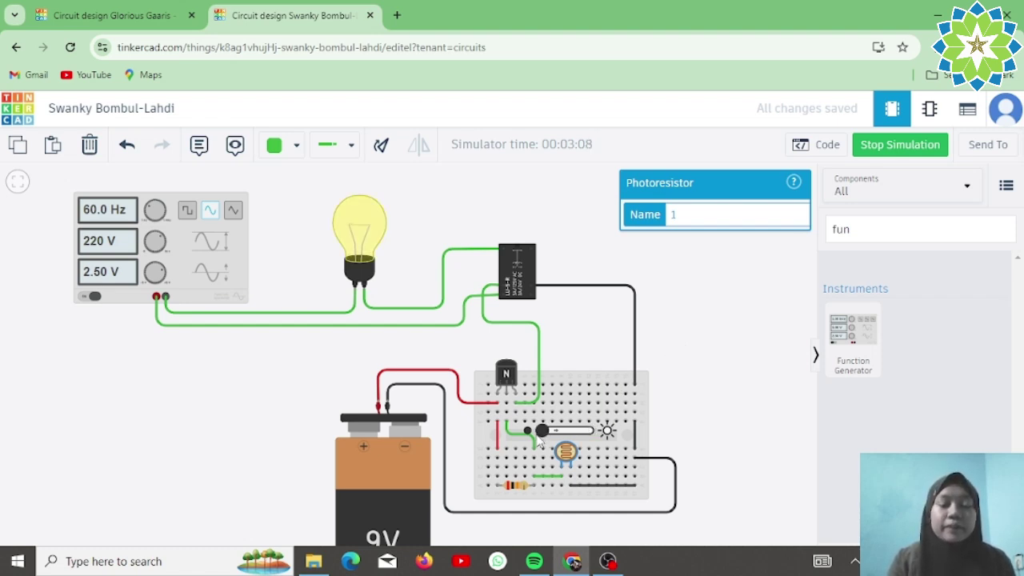